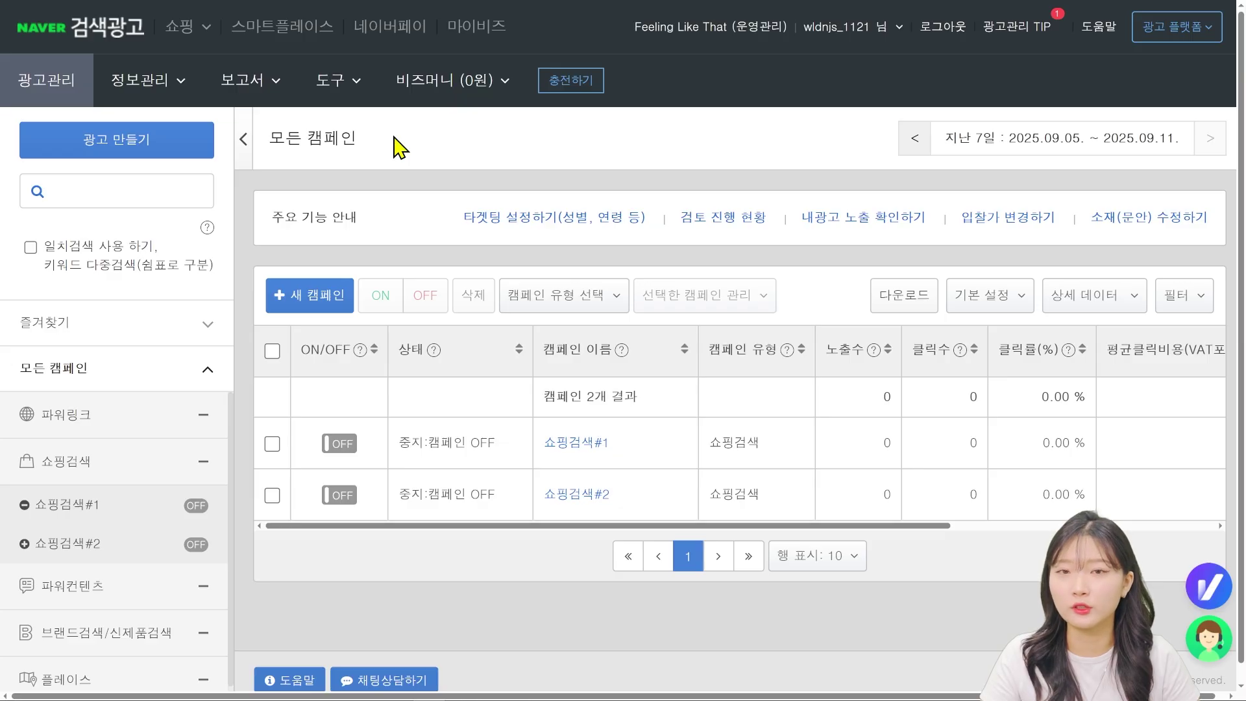
# Step: Open the business channel management (비즈채널 관리) page and look over the registered channels
pyautogui.click(184, 83)
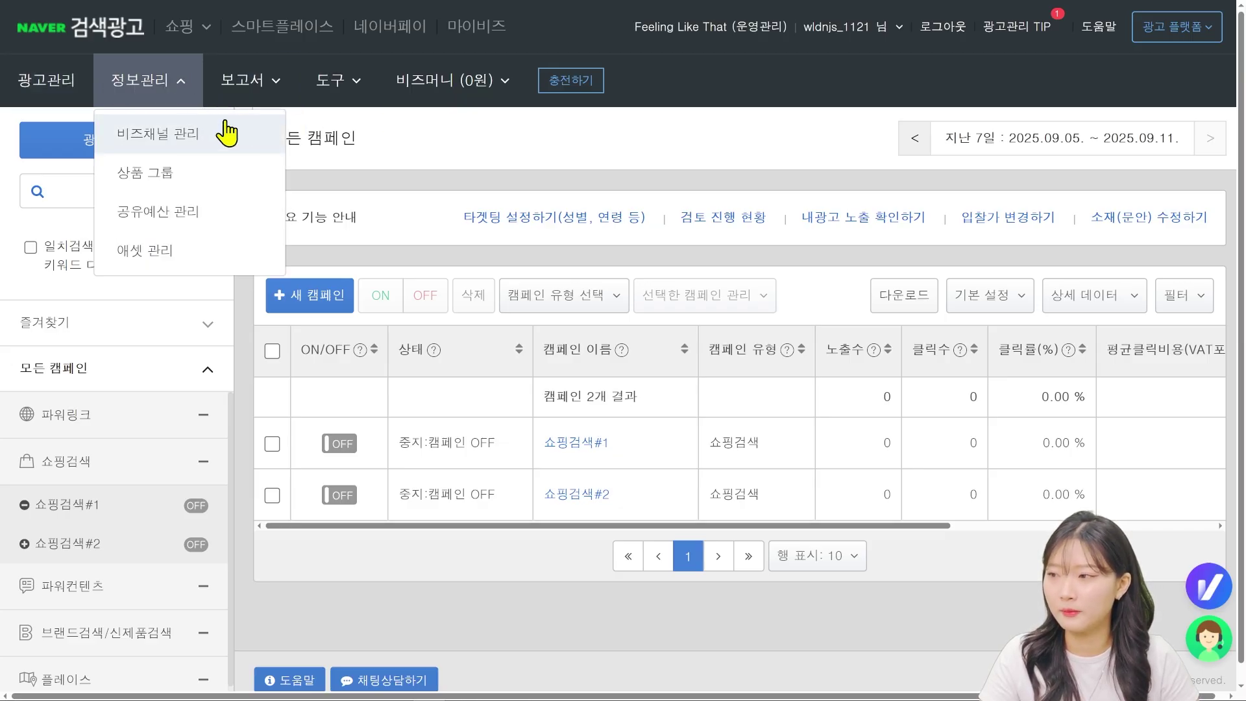
pyautogui.click(201, 138)
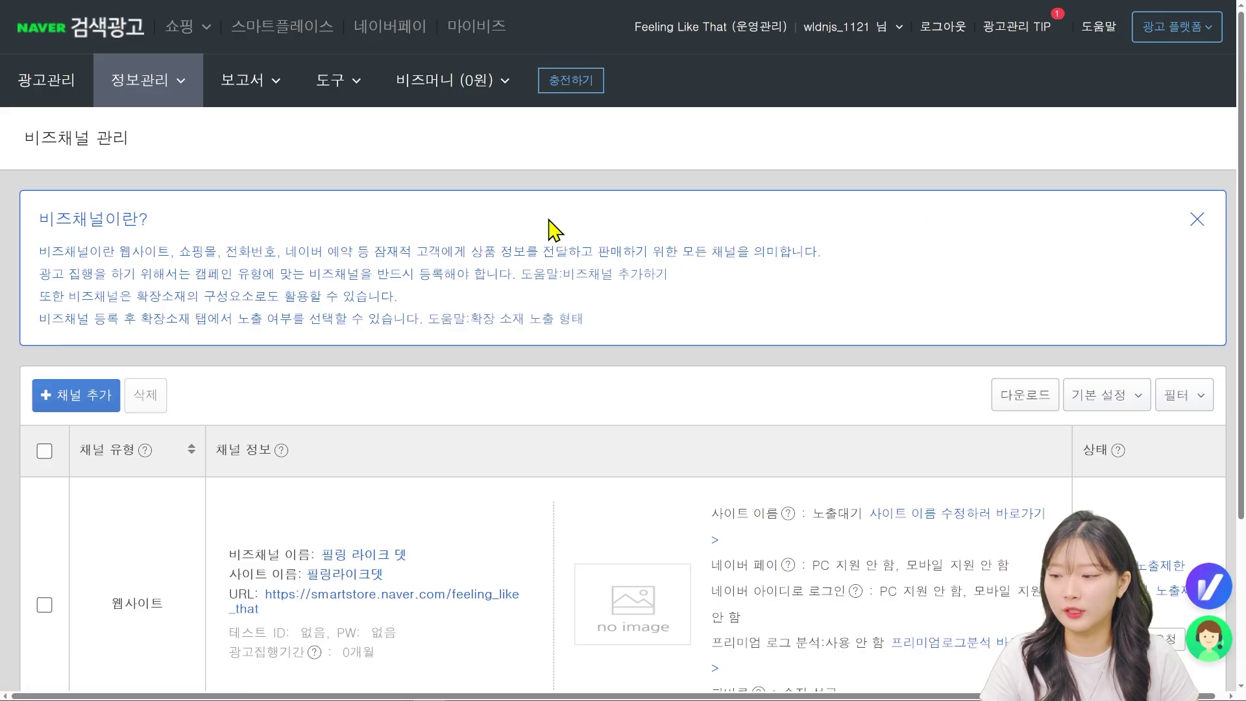
pyautogui.scroll(-2, 799, 508)
pyautogui.scroll(2, 802, 509)
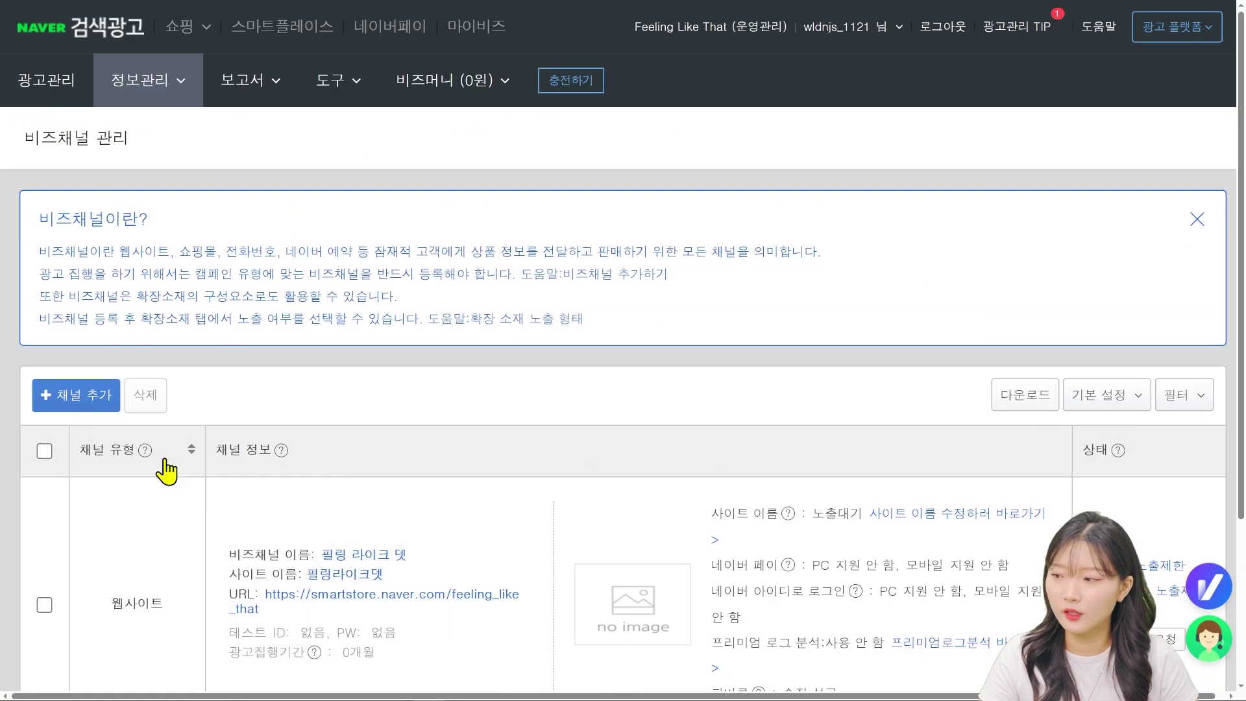
# Step: Review the form and requirements for adding a 쇼핑몰 business channel, then leave it without registering anything
pyautogui.click(96, 410)
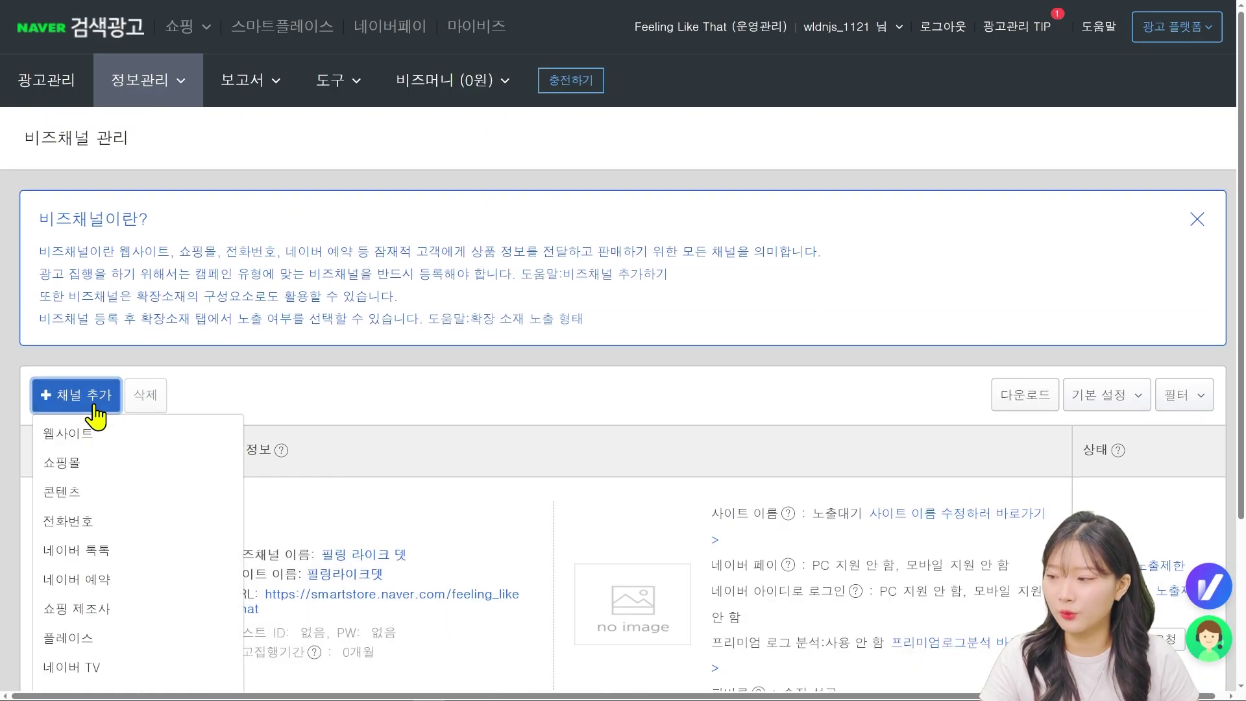
pyautogui.click(98, 462)
pyautogui.click(530, 129)
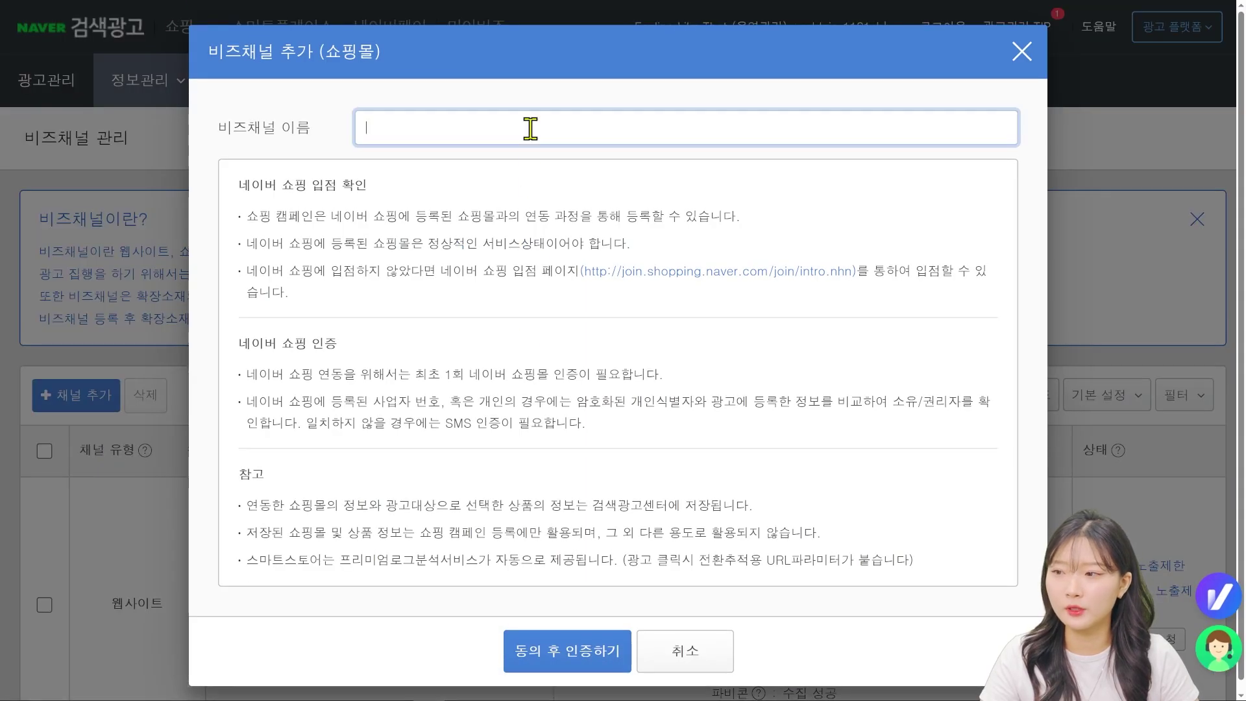
pyautogui.scroll(-1, 523, 259)
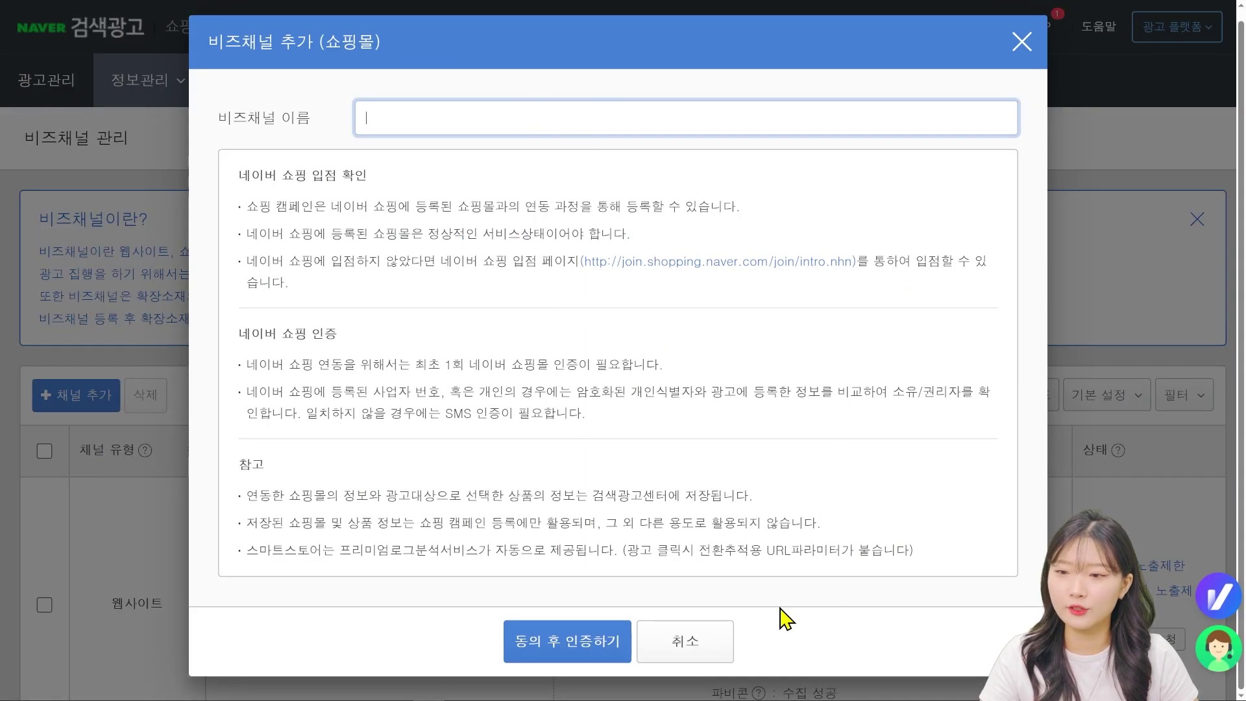
pyautogui.click(710, 642)
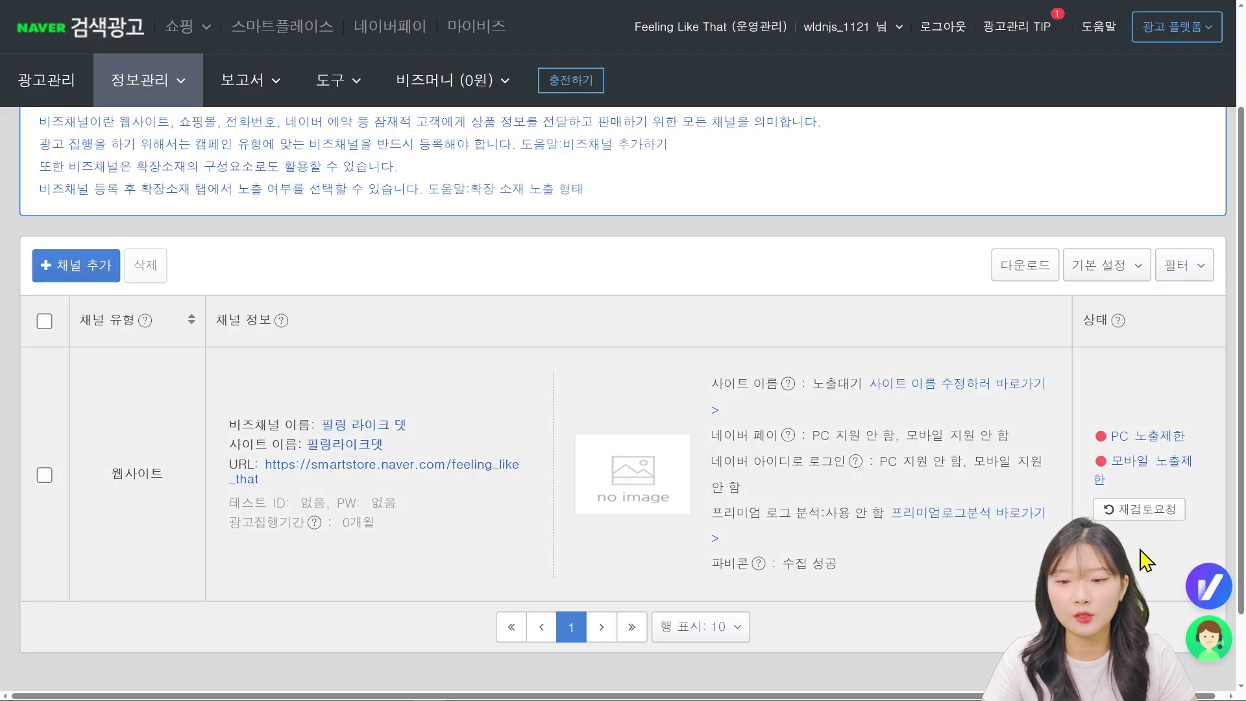
# Step: Review the registered website channel's details and the available 비즈머니 options
pyautogui.scroll(2, 863, 565)
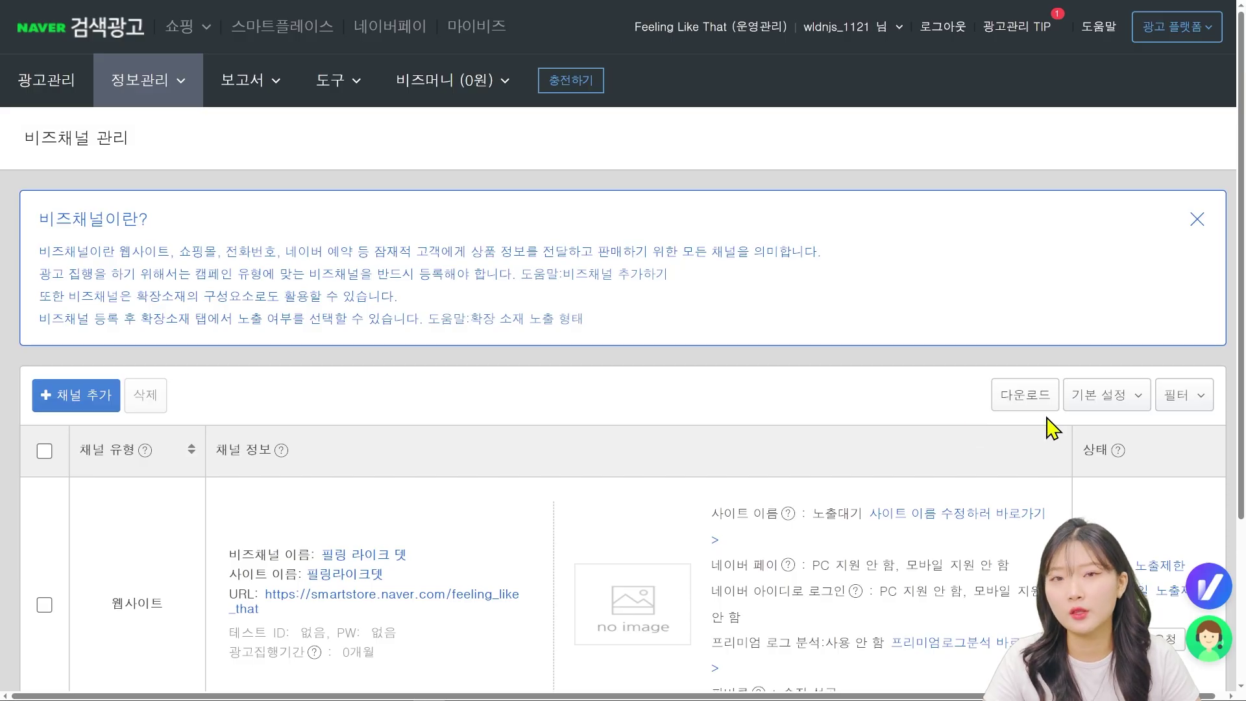
pyautogui.scroll(-1, 1022, 391)
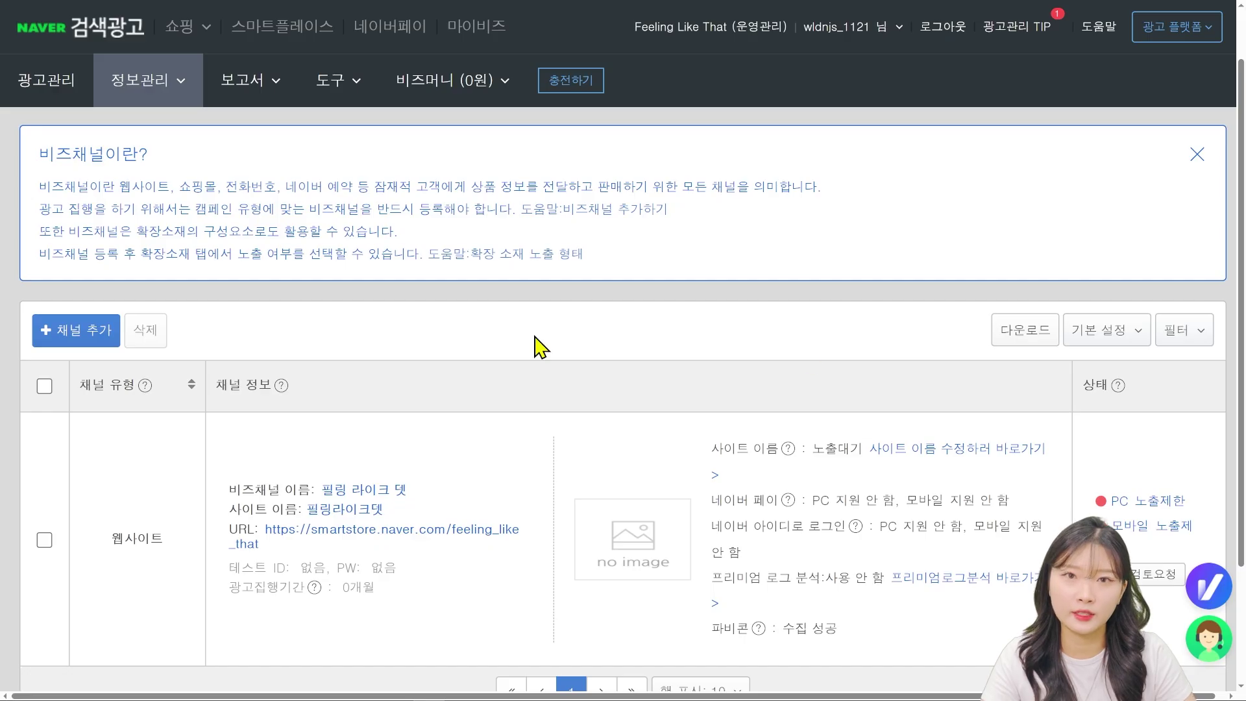
pyautogui.scroll(1, 535, 345)
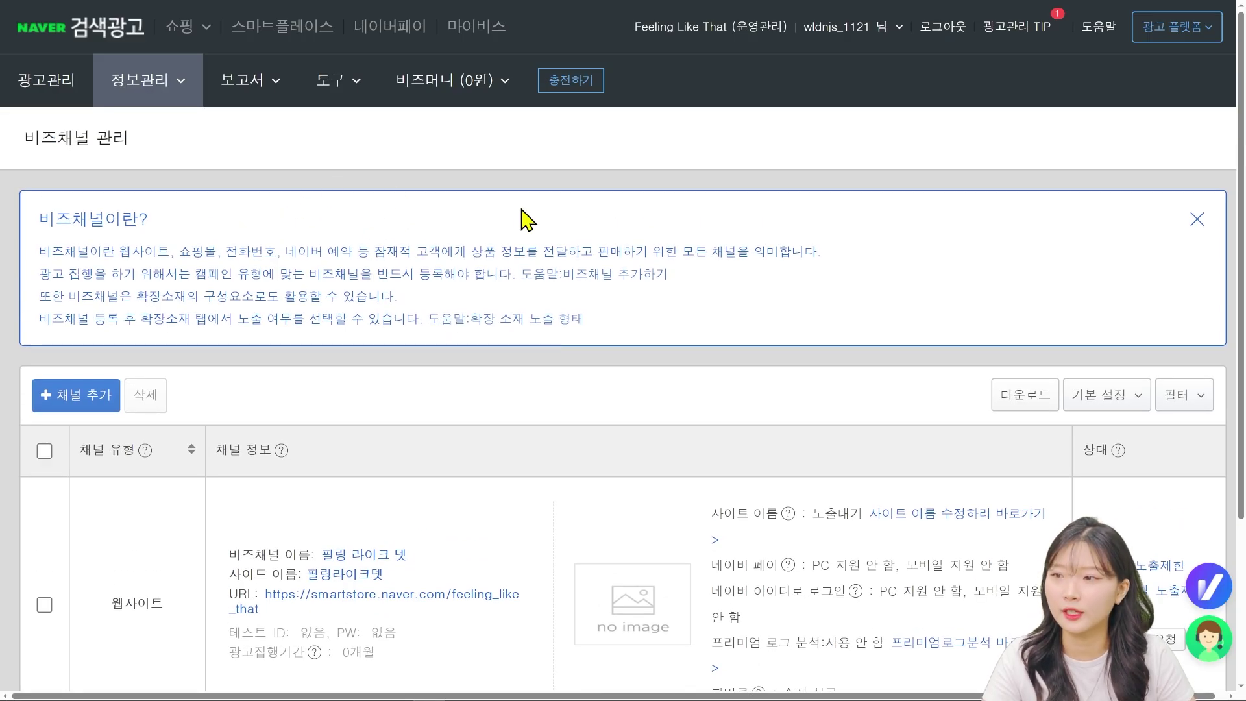
pyautogui.click(454, 80)
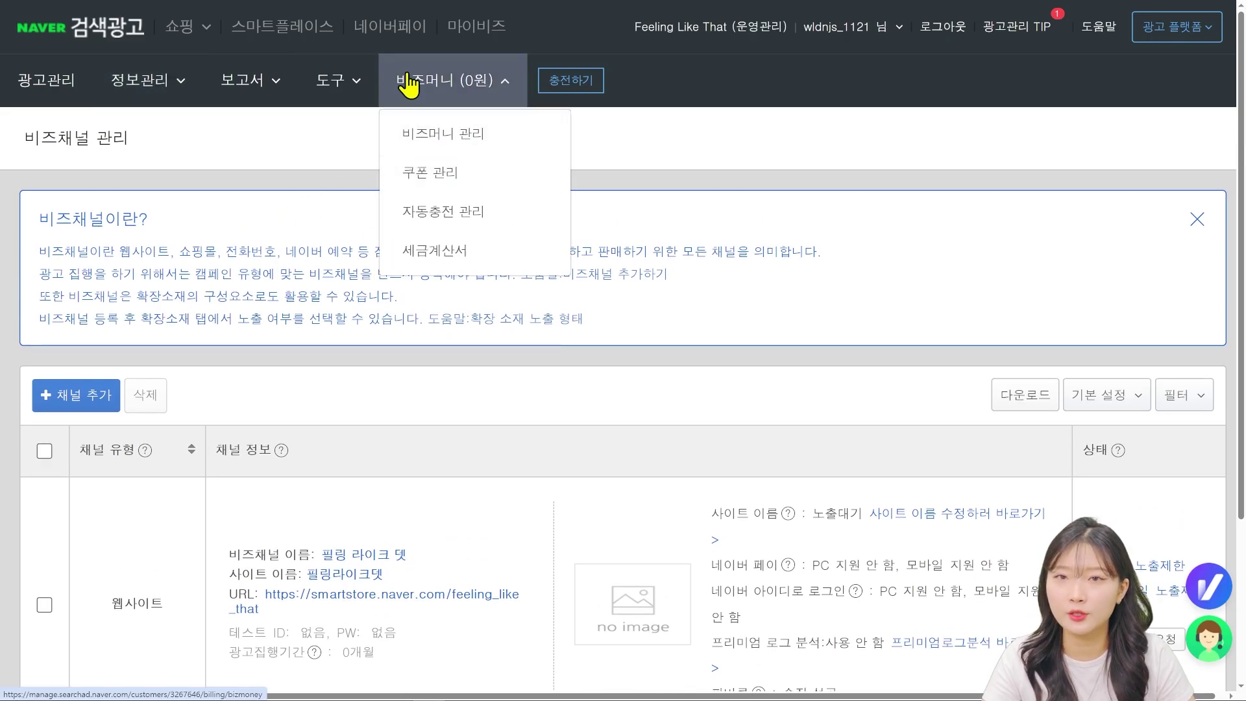
# Step: Return to the campaign overview in 광고관리 and start a new campaign of the 쇼핑검색 type
pyautogui.click(65, 83)
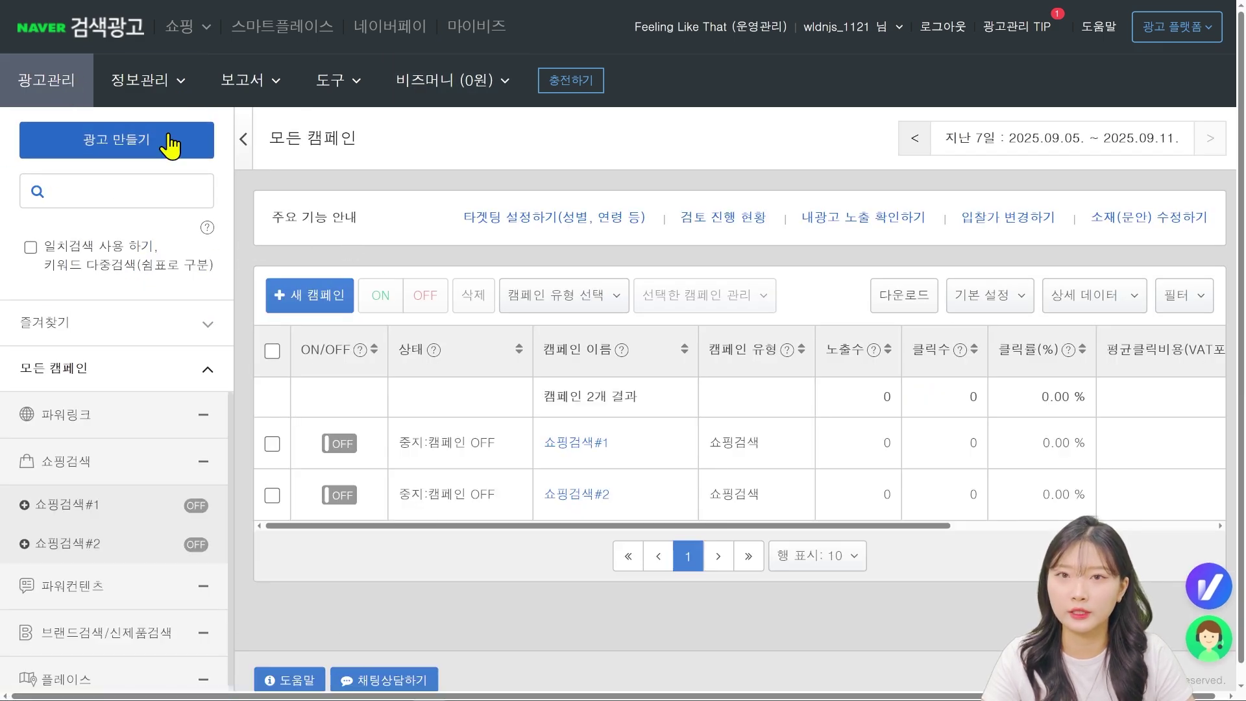
pyautogui.click(321, 298)
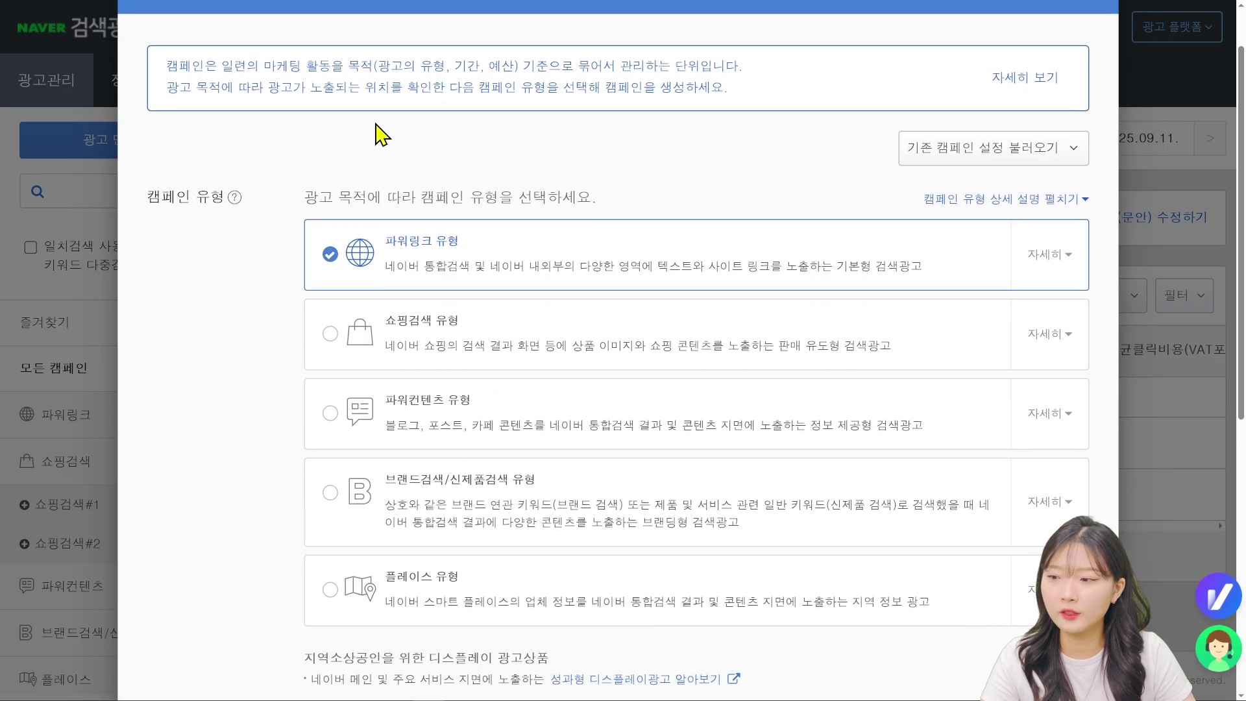
pyautogui.scroll(-2, 376, 133)
pyautogui.click(468, 216)
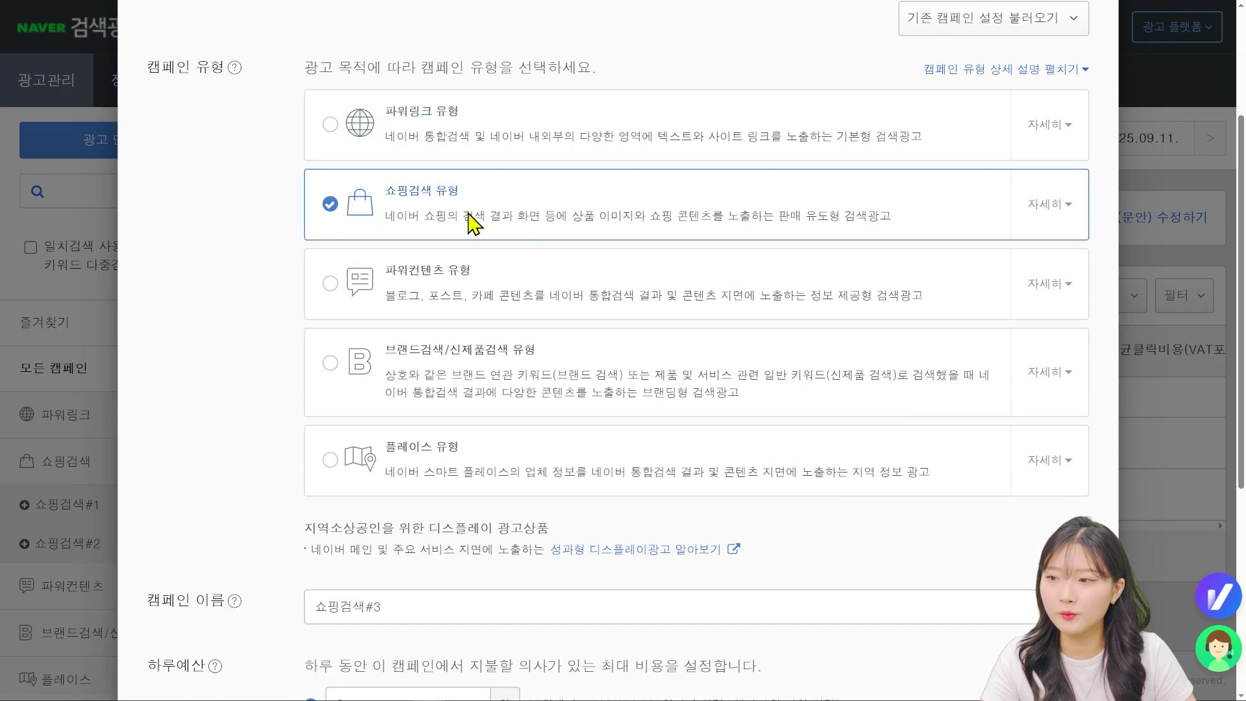
# Step: Replace the default campaign name with 250912_000브랜드_쇼핑검색광고
pyautogui.scroll(-6, 461, 215)
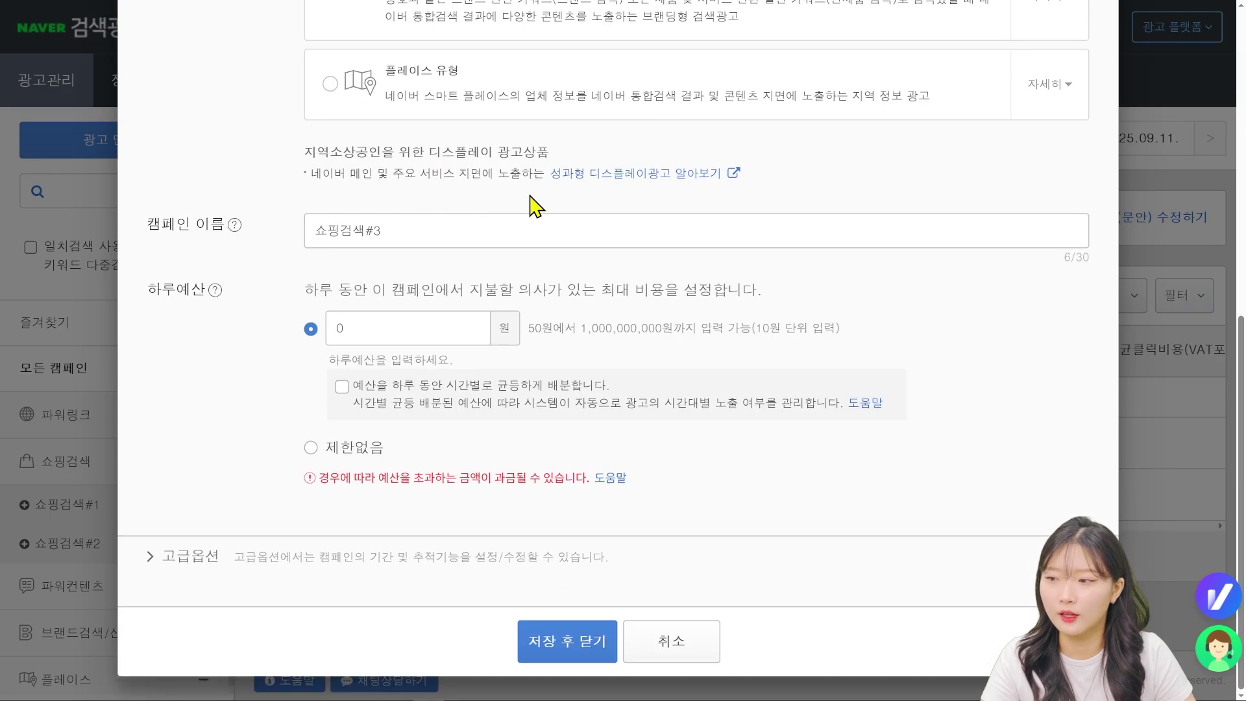
pyautogui.moveTo(592, 228); pyautogui.dragTo(284, 265)
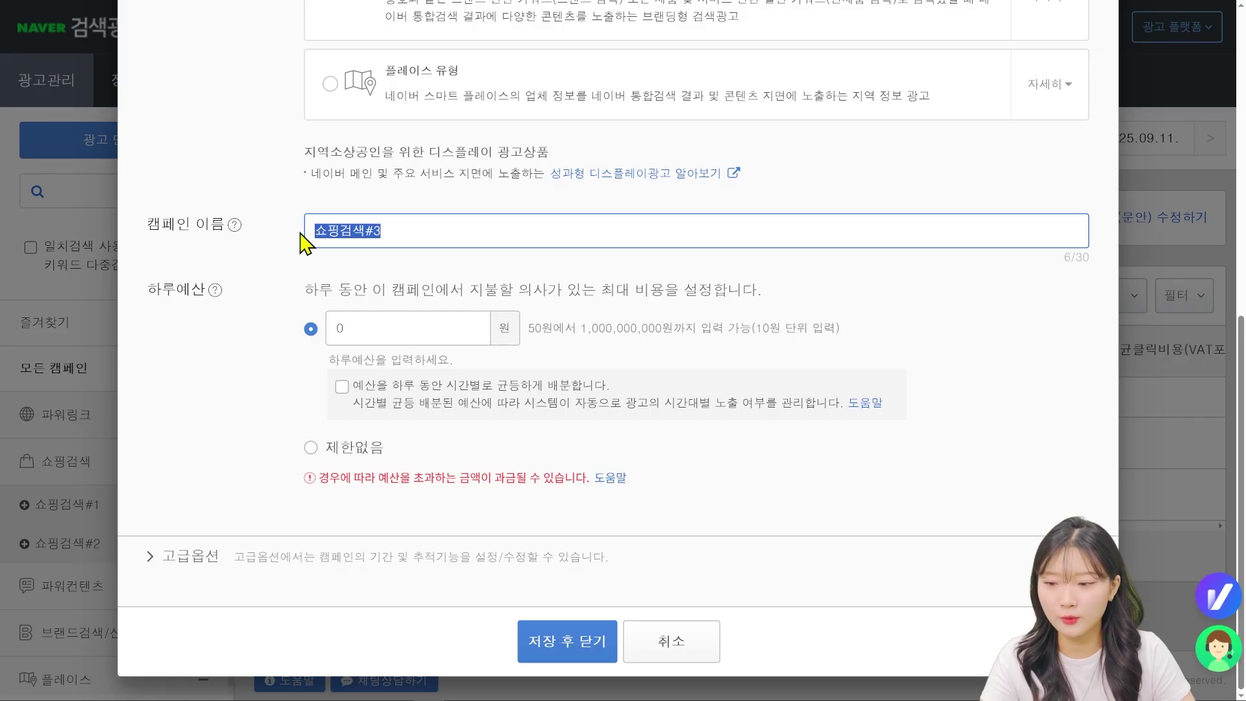
pyautogui.press('BackSpace')
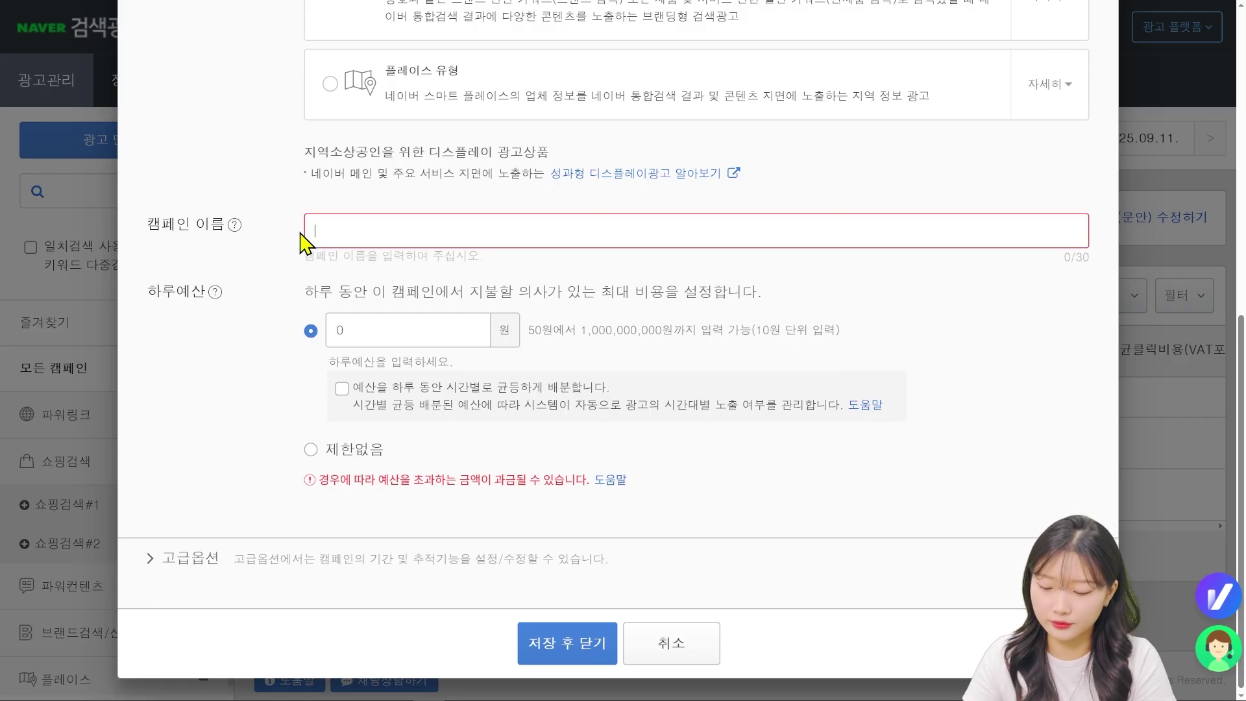
pyautogui.write('250912_')
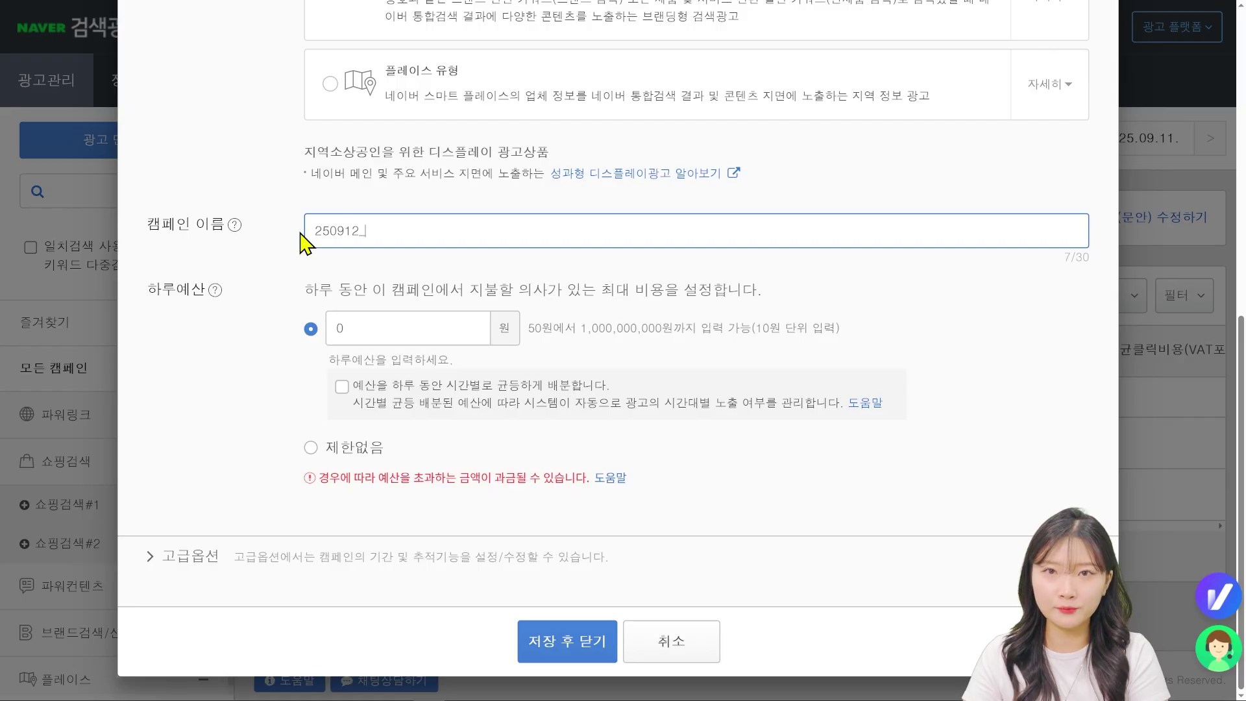
pyautogui.write('000브랜드_')
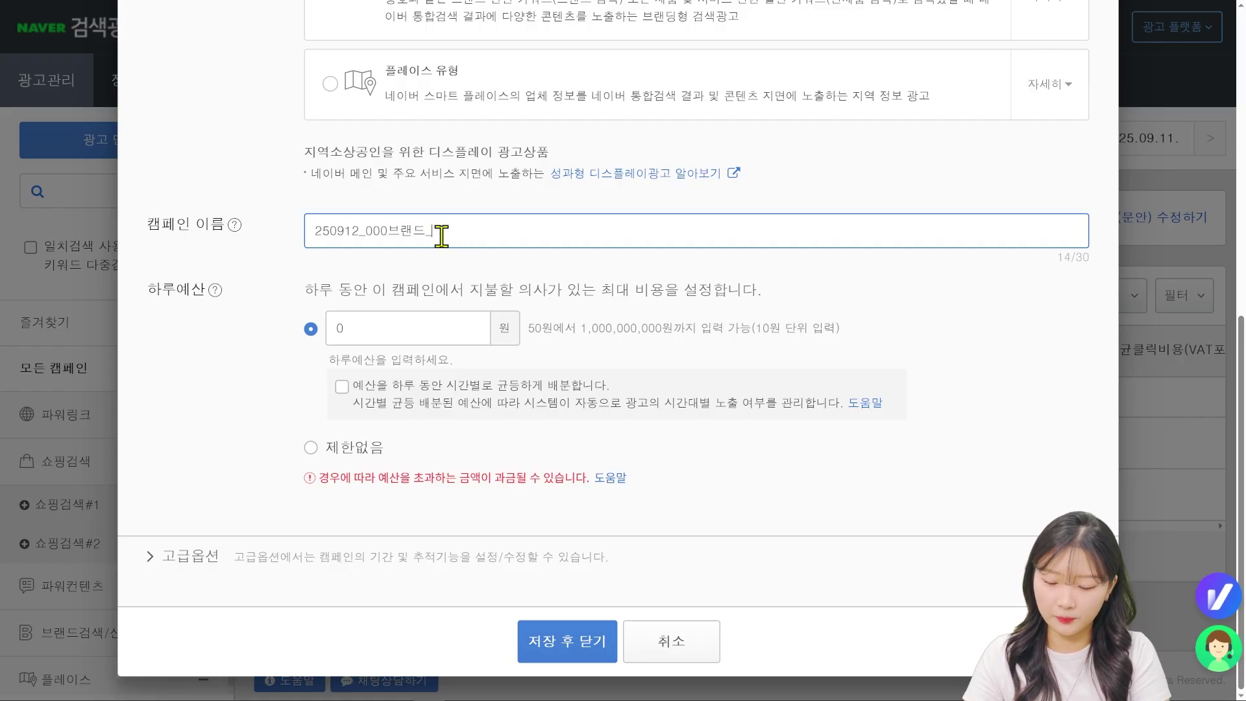
pyautogui.write('쇼핑검색광고')
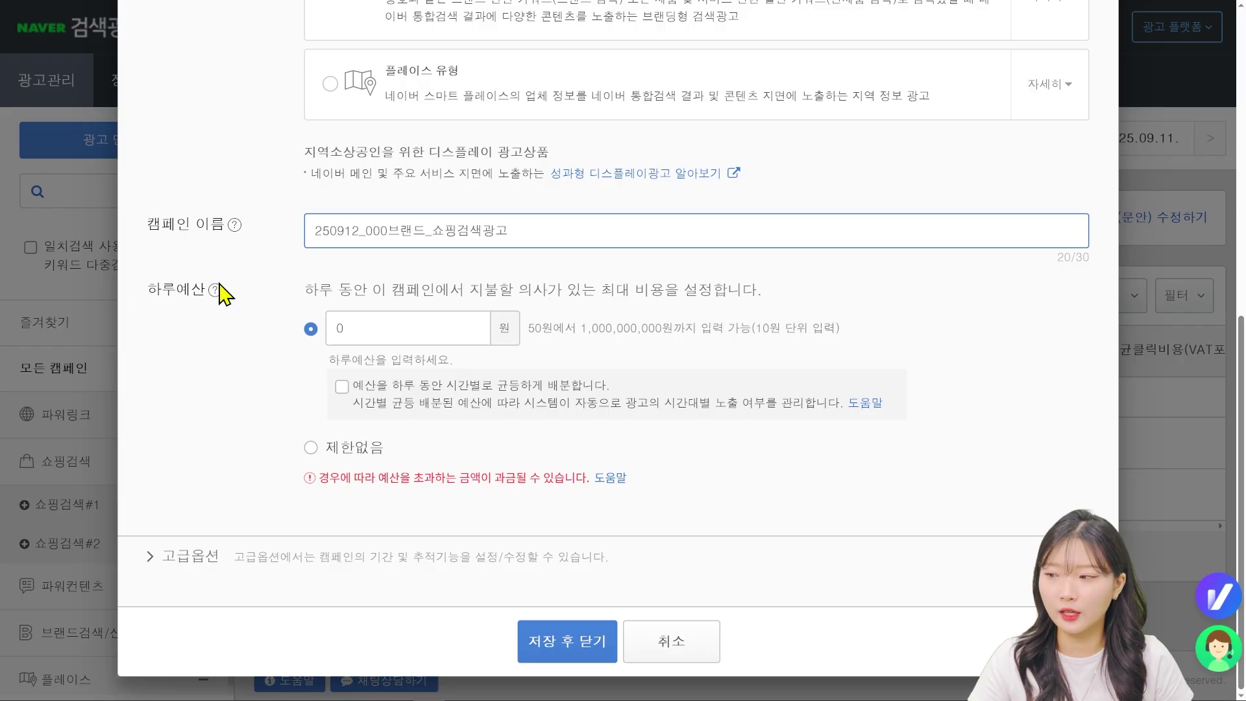
# Step: Set the campaign's daily budget (하루예산) to 100,000 won
pyautogui.click(201, 298)
pyautogui.moveTo(199, 291); pyautogui.dragTo(149, 291)
pyautogui.click(180, 335)
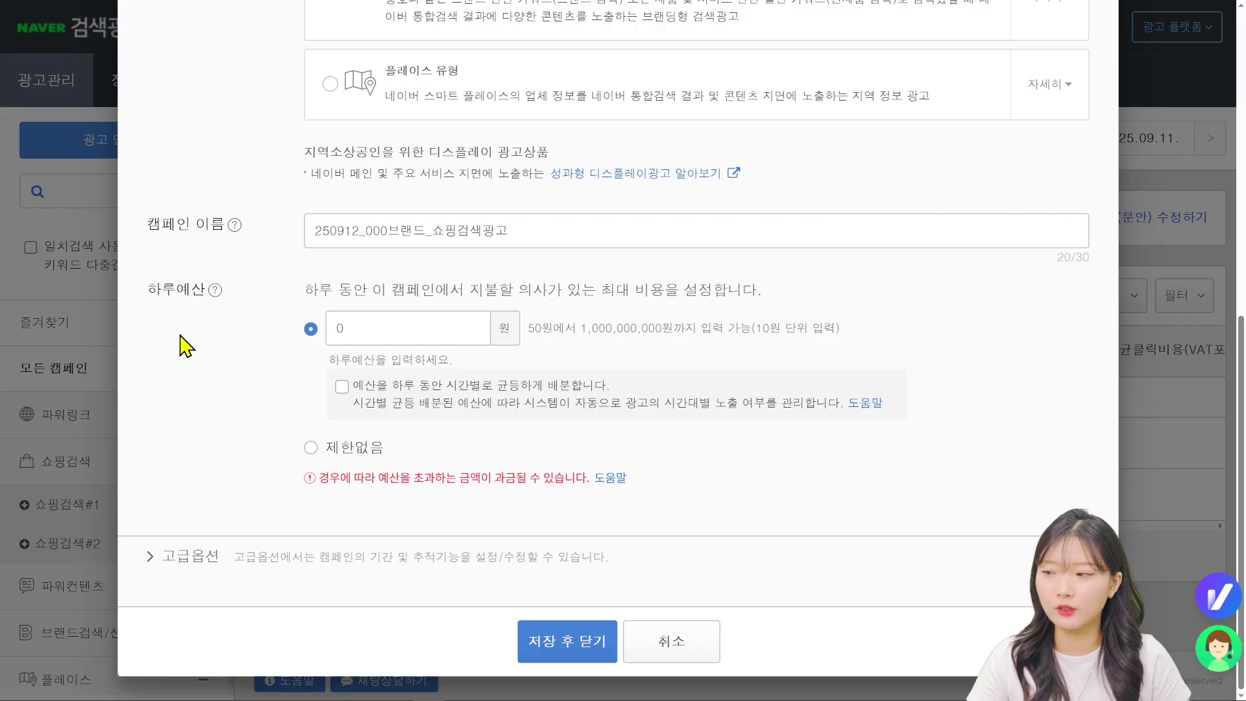
pyautogui.moveTo(299, 294); pyautogui.dragTo(547, 290)
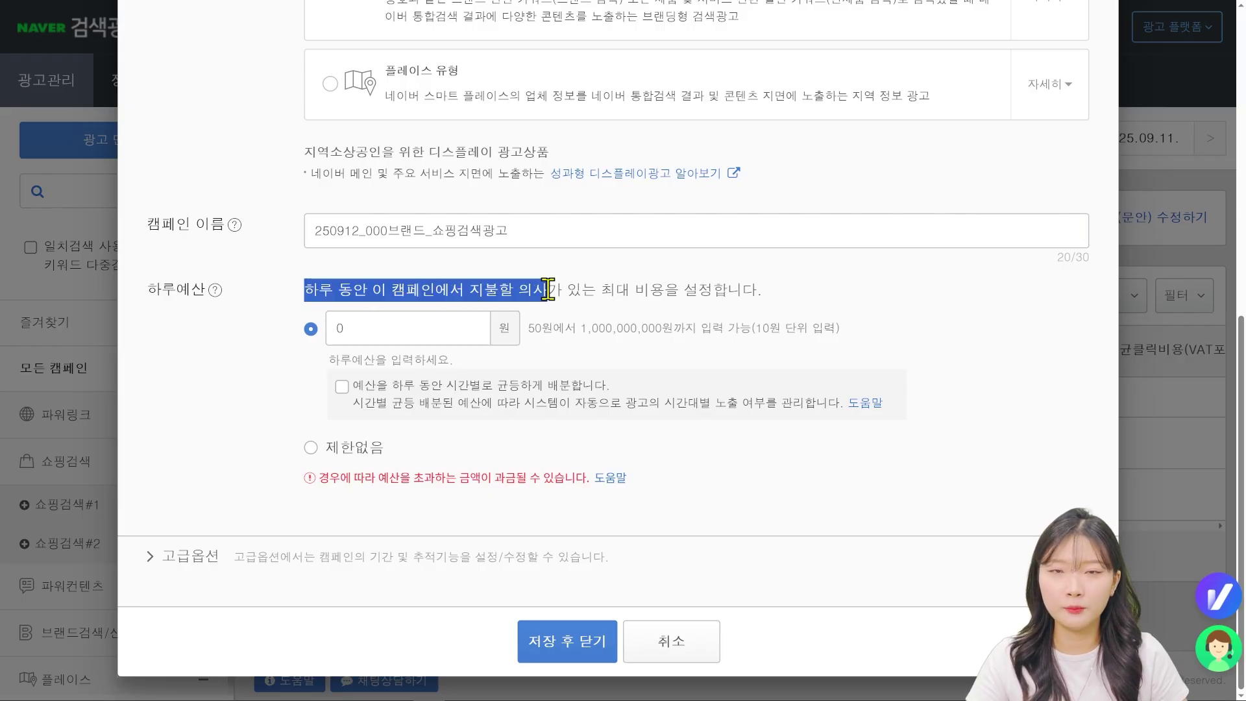
pyautogui.click(610, 327)
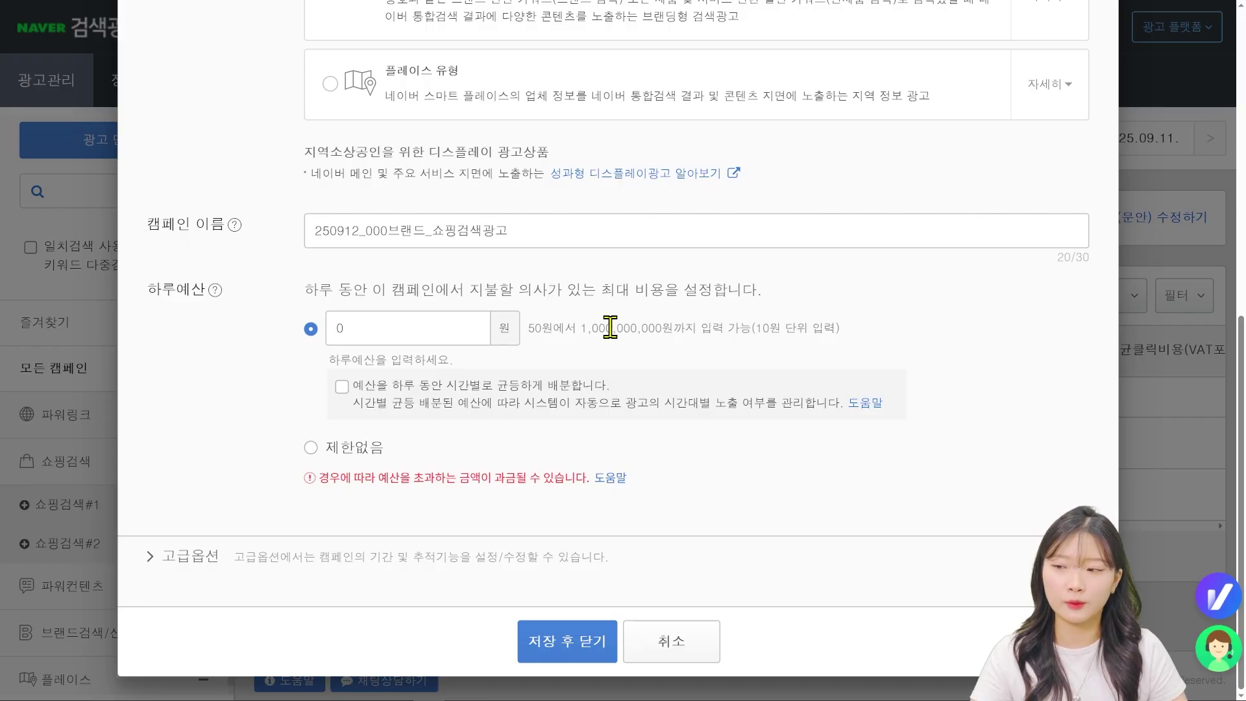
pyautogui.scroll(5, 610, 327)
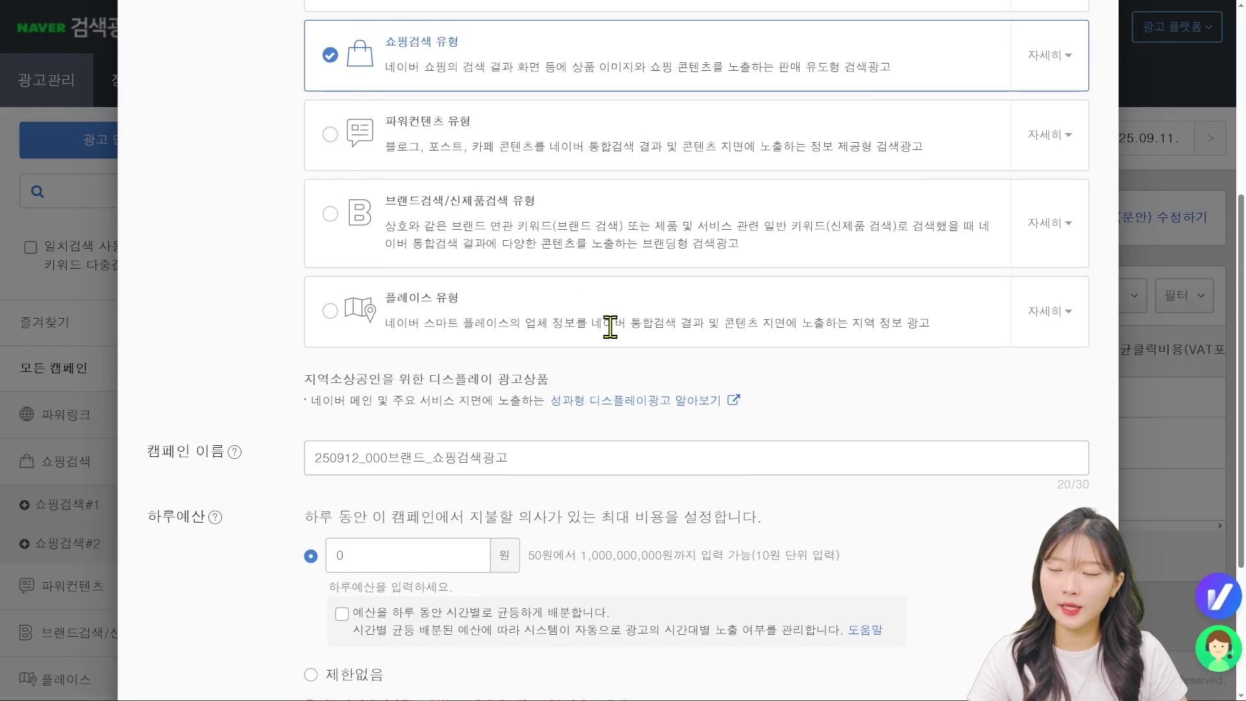
pyautogui.scroll(-3, 606, 338)
pyautogui.scroll(-2, 606, 344)
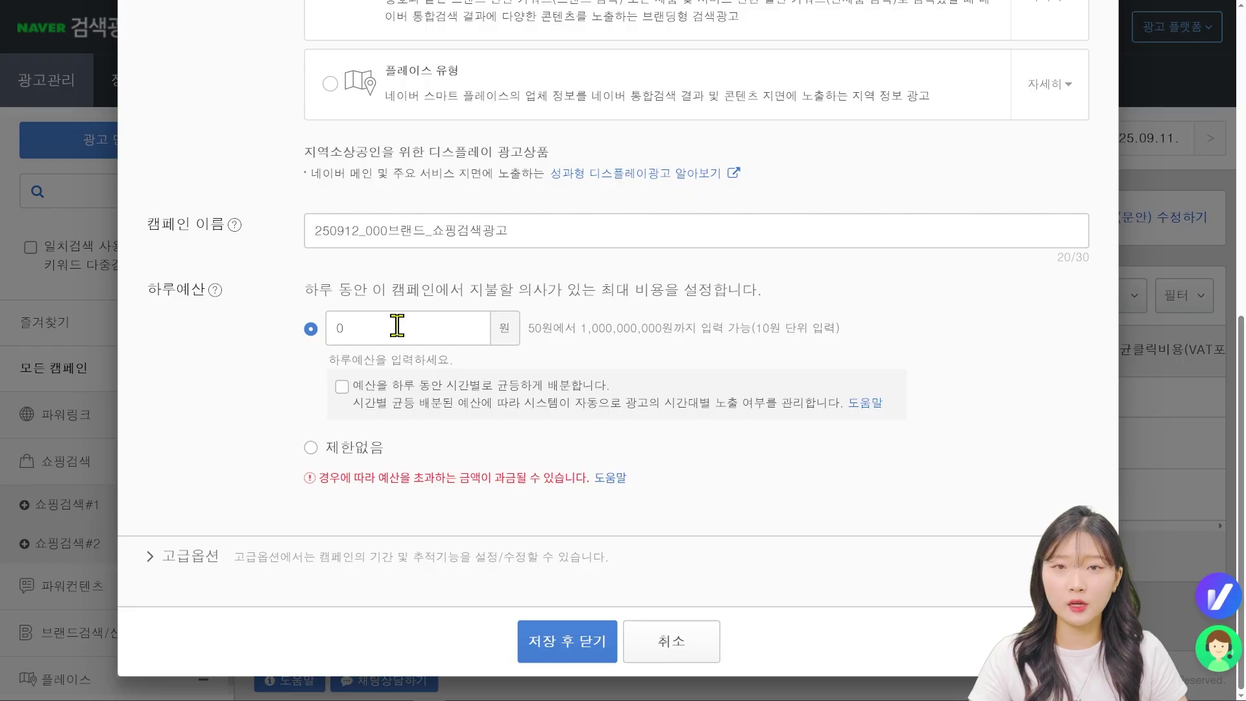
pyautogui.click(397, 325)
pyautogui.write('1000000')
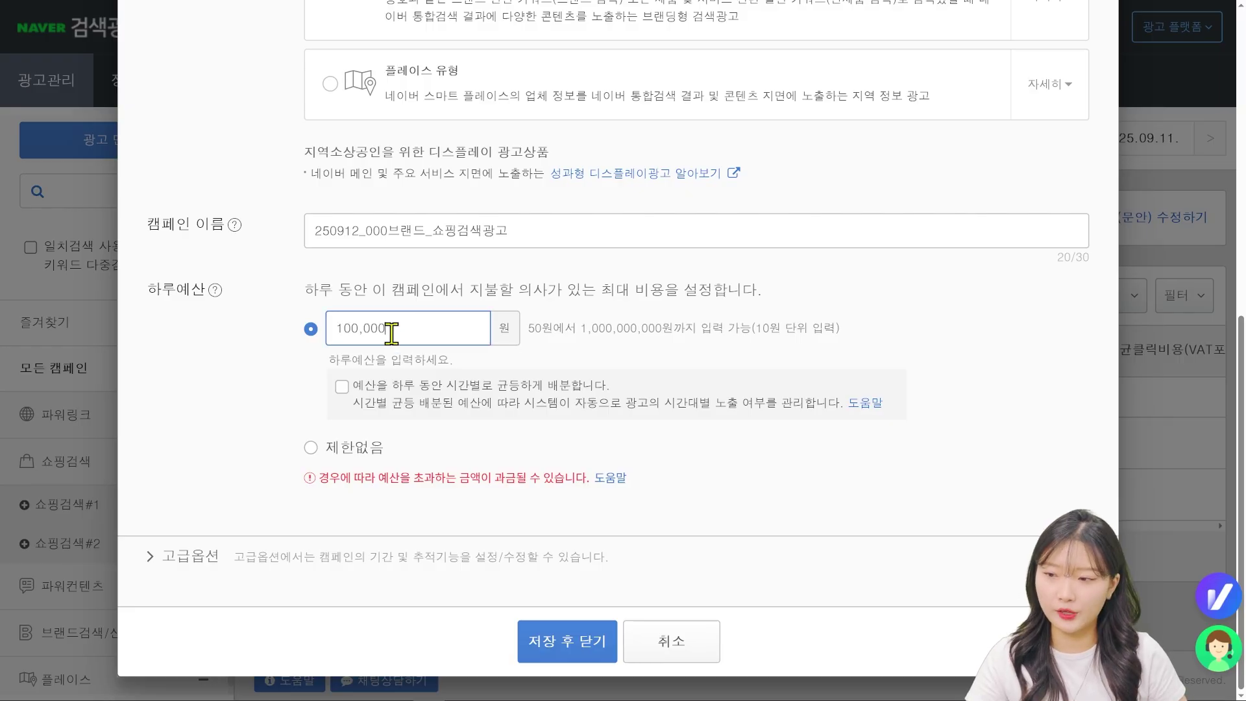
pyautogui.click(555, 354)
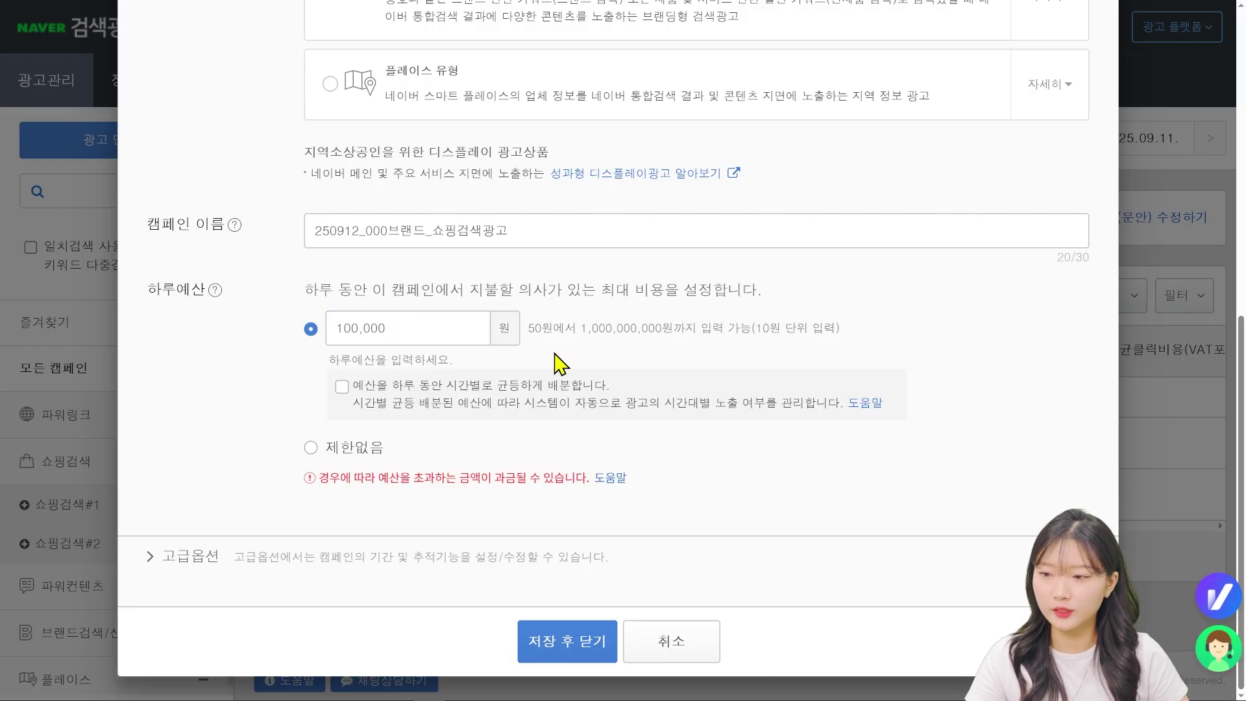
# Step: Enable automatic tracking URL parameters (자동 추적URL 파라미터) in the advanced options and save the campaign
pyautogui.click(172, 557)
pyautogui.scroll(-4, 529, 440)
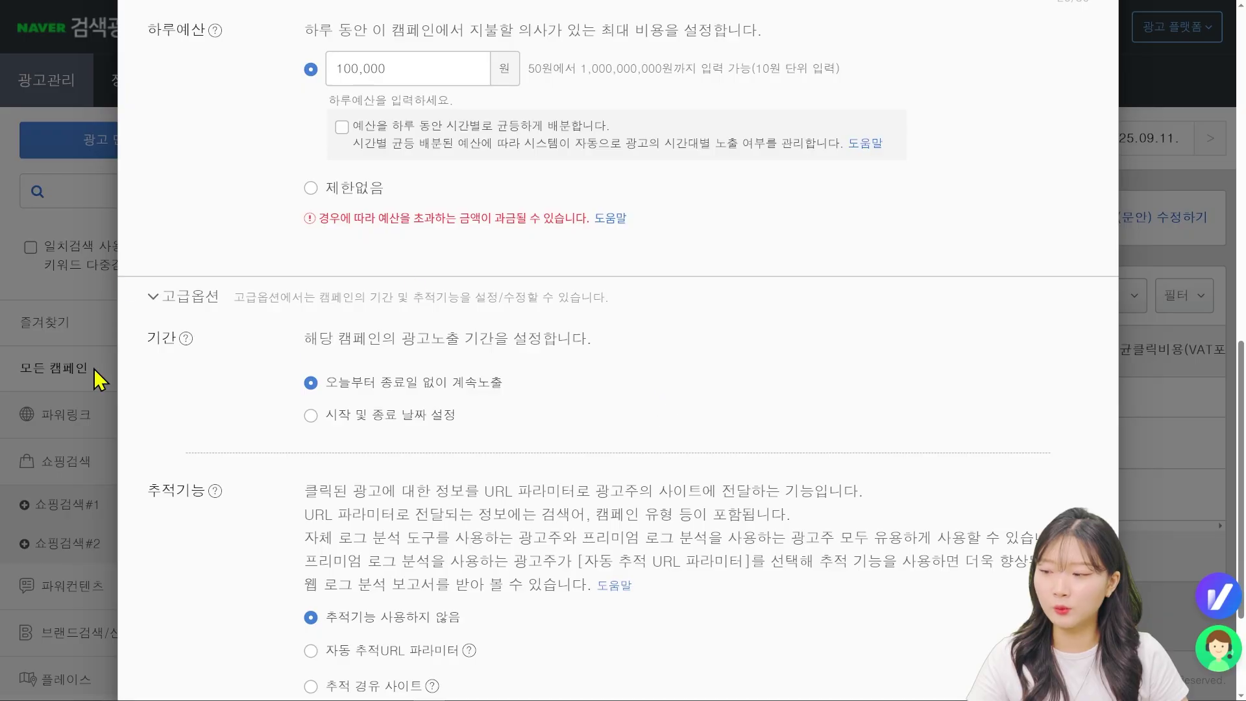
pyautogui.scroll(-3, 350, 445)
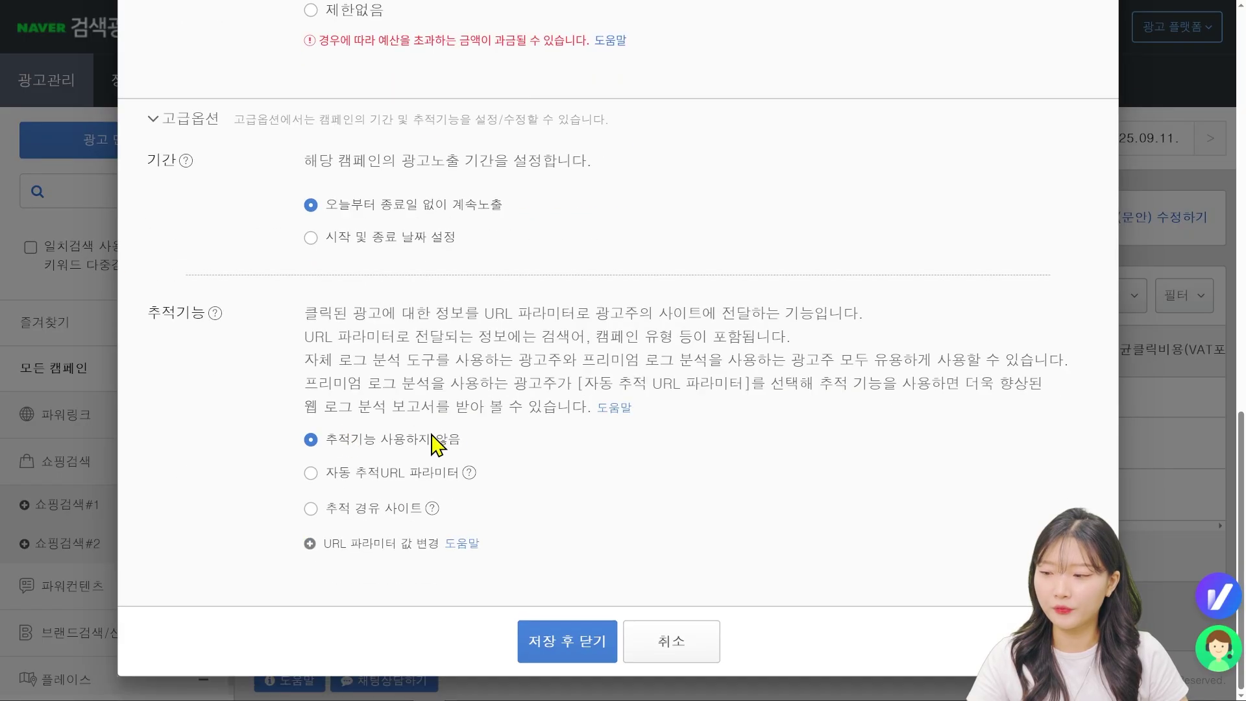
pyautogui.click(311, 472)
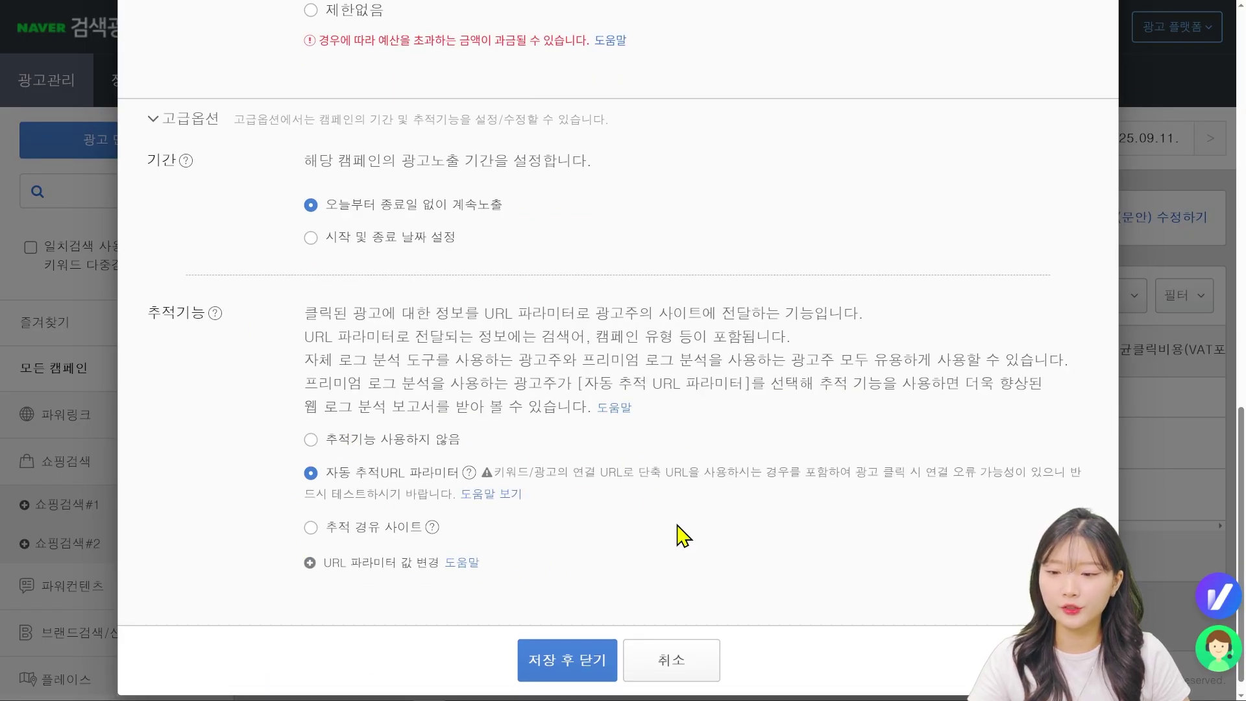
pyautogui.click(568, 660)
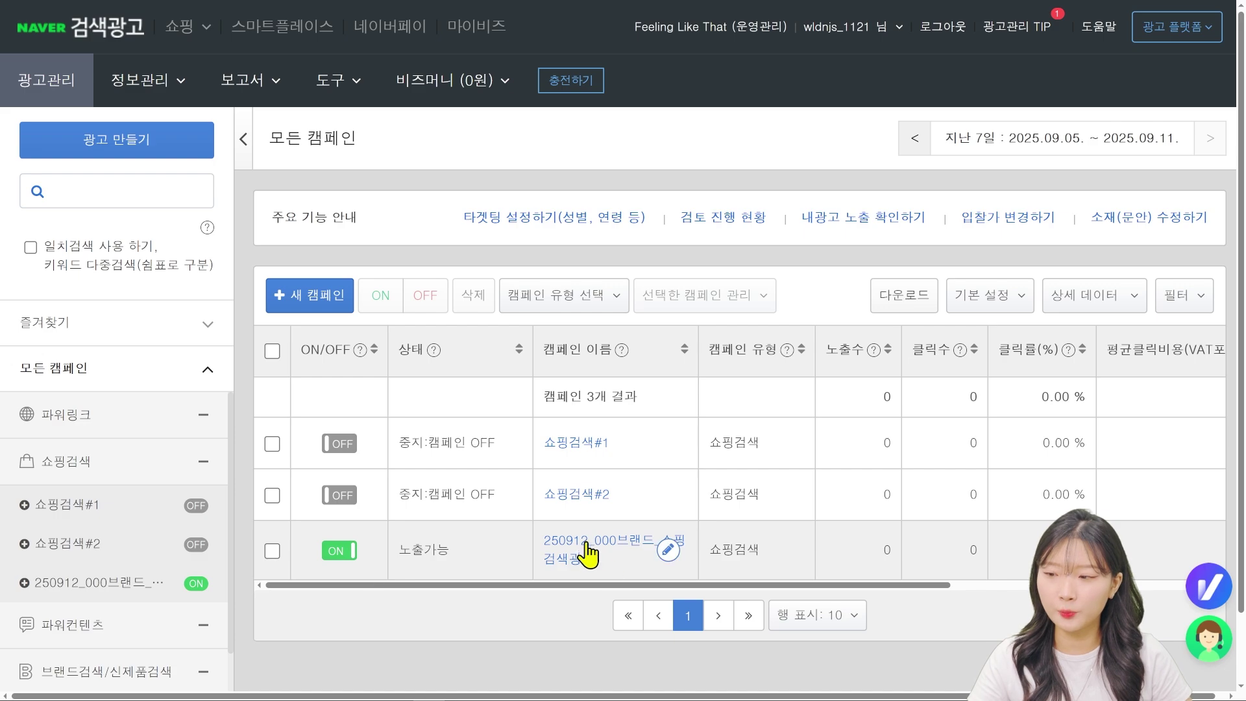
# Step: Open the 250912_000브랜드_쇼핑검색광고 campaign and go to its ad group list
pyautogui.click(622, 547)
pyautogui.scroll(-4, 614, 500)
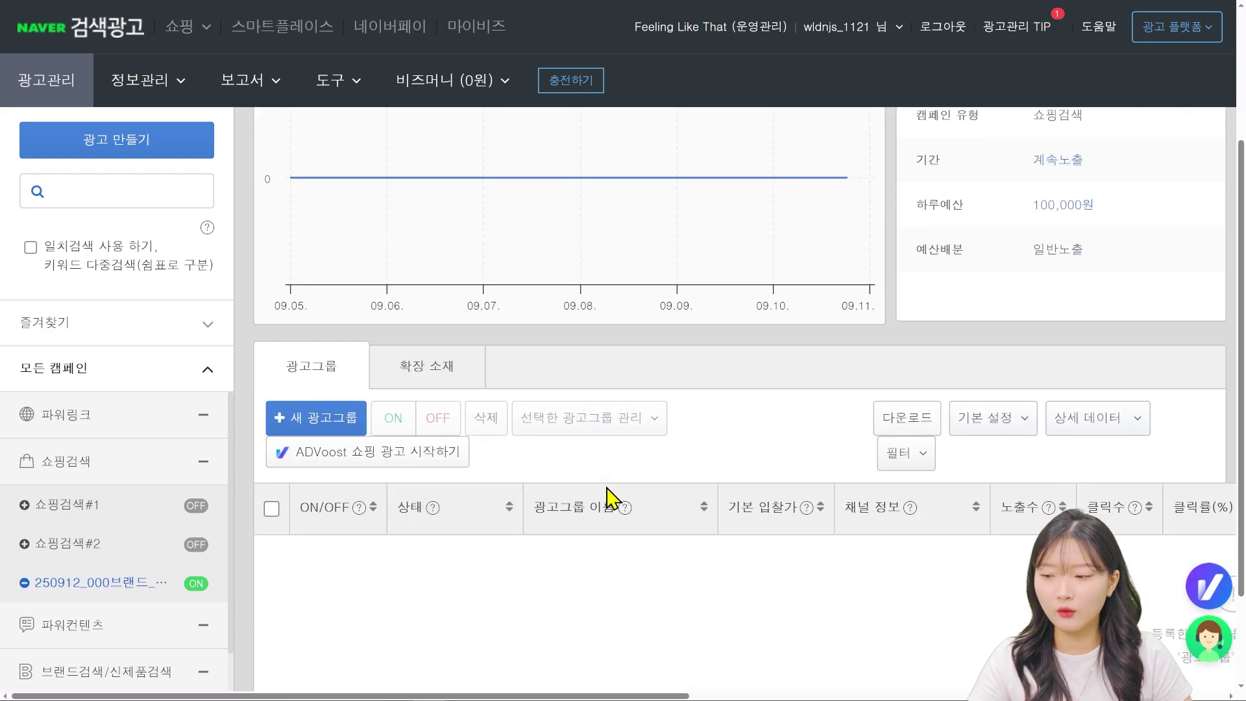
pyautogui.scroll(2, 607, 493)
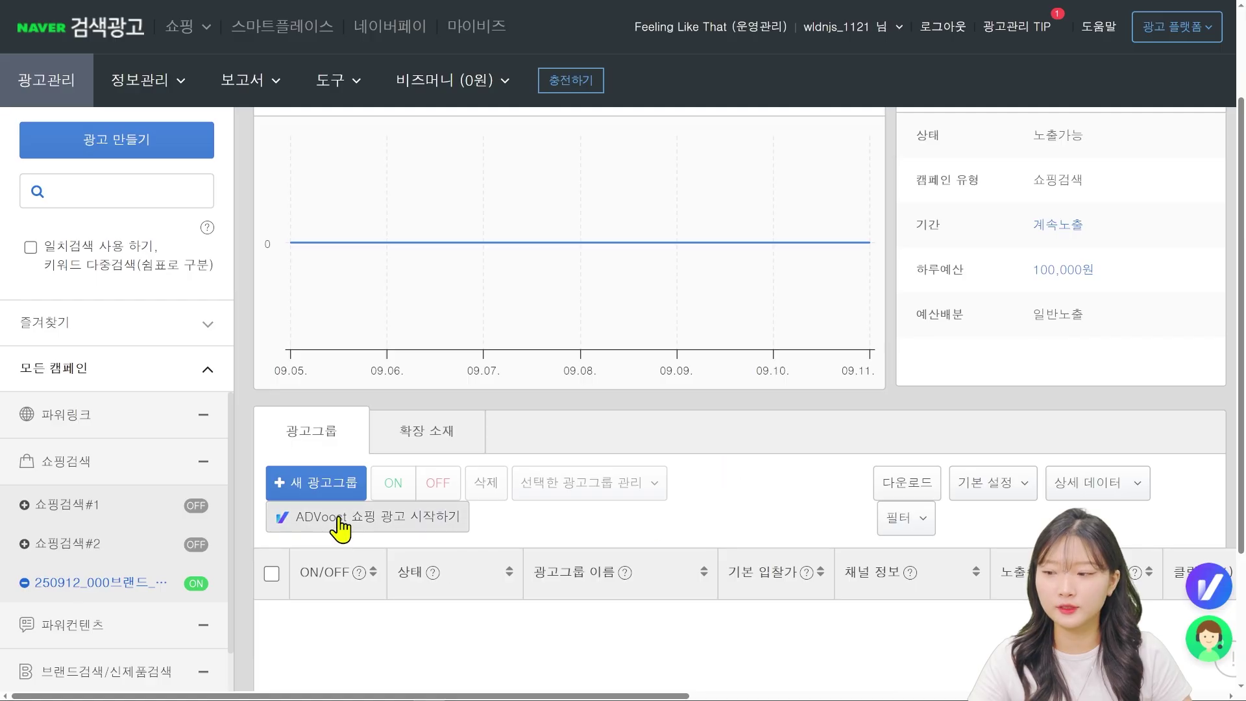
pyautogui.scroll(-1, 519, 492)
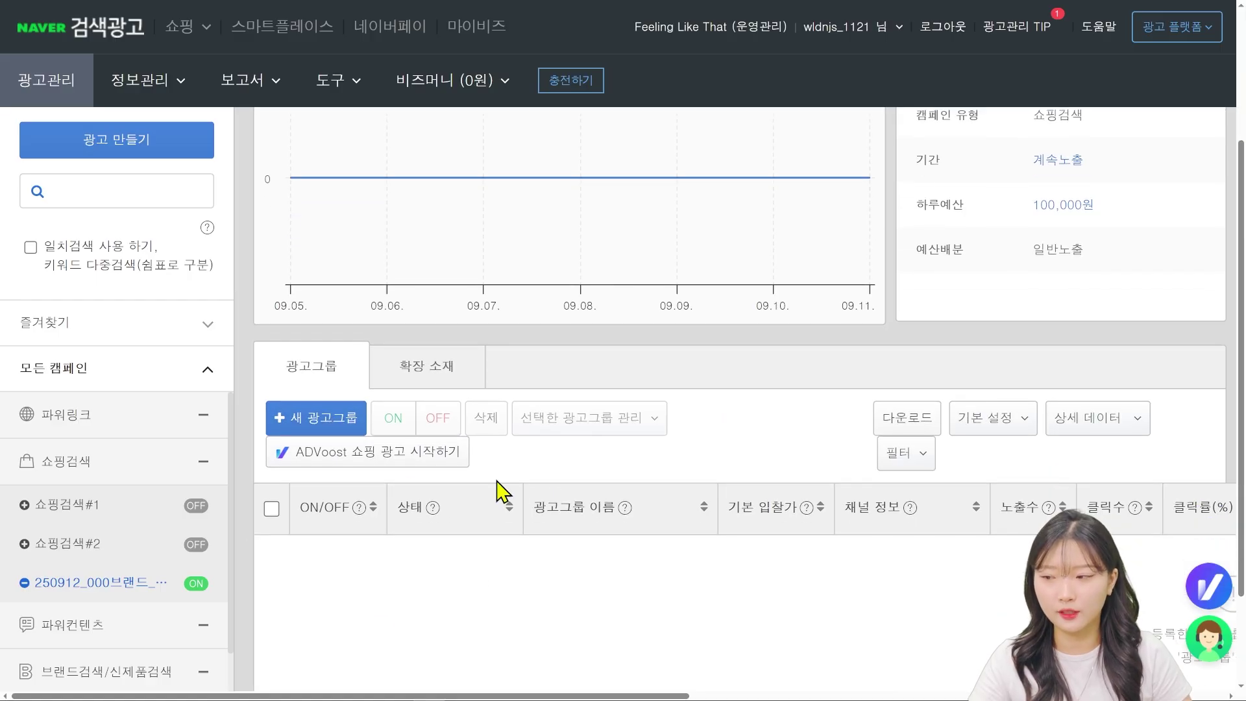
# Step: Start a new ad group in the campaign and choose the 쇼핑몰 상품형 group type
pyautogui.click(332, 421)
pyautogui.scroll(-2, 403, 337)
pyautogui.scroll(-1, 403, 337)
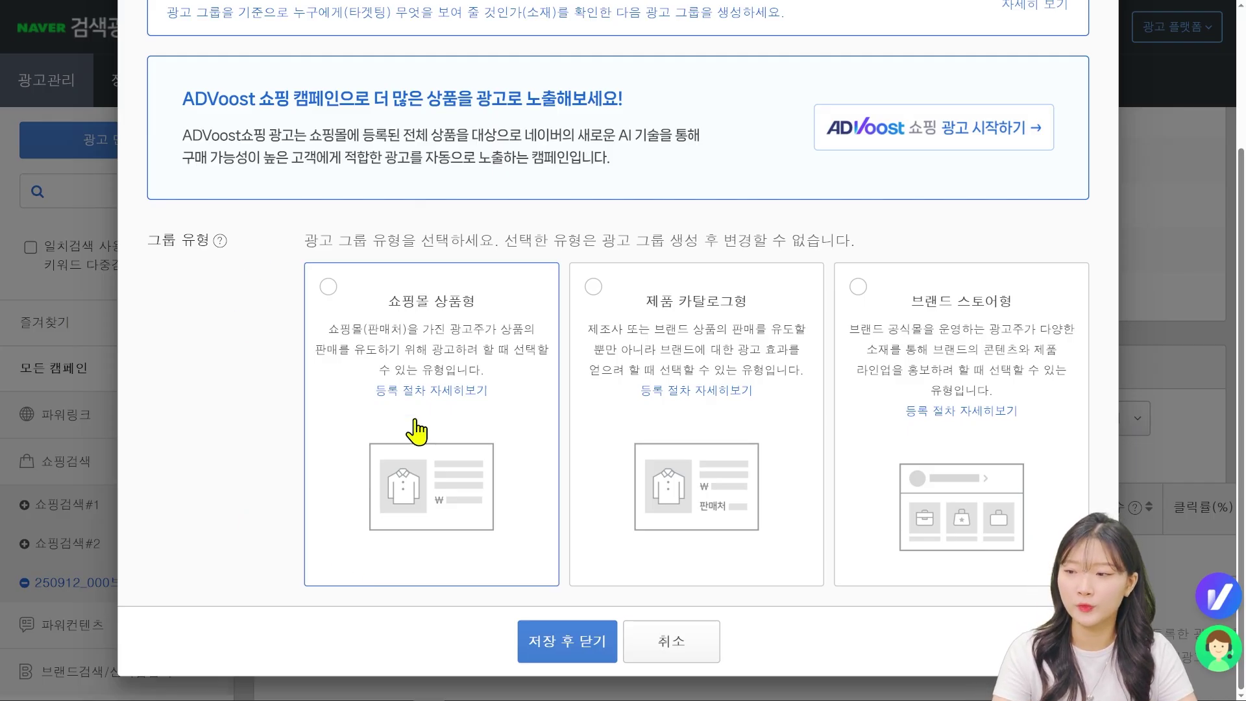
pyautogui.click(427, 306)
pyautogui.scroll(-4, 428, 309)
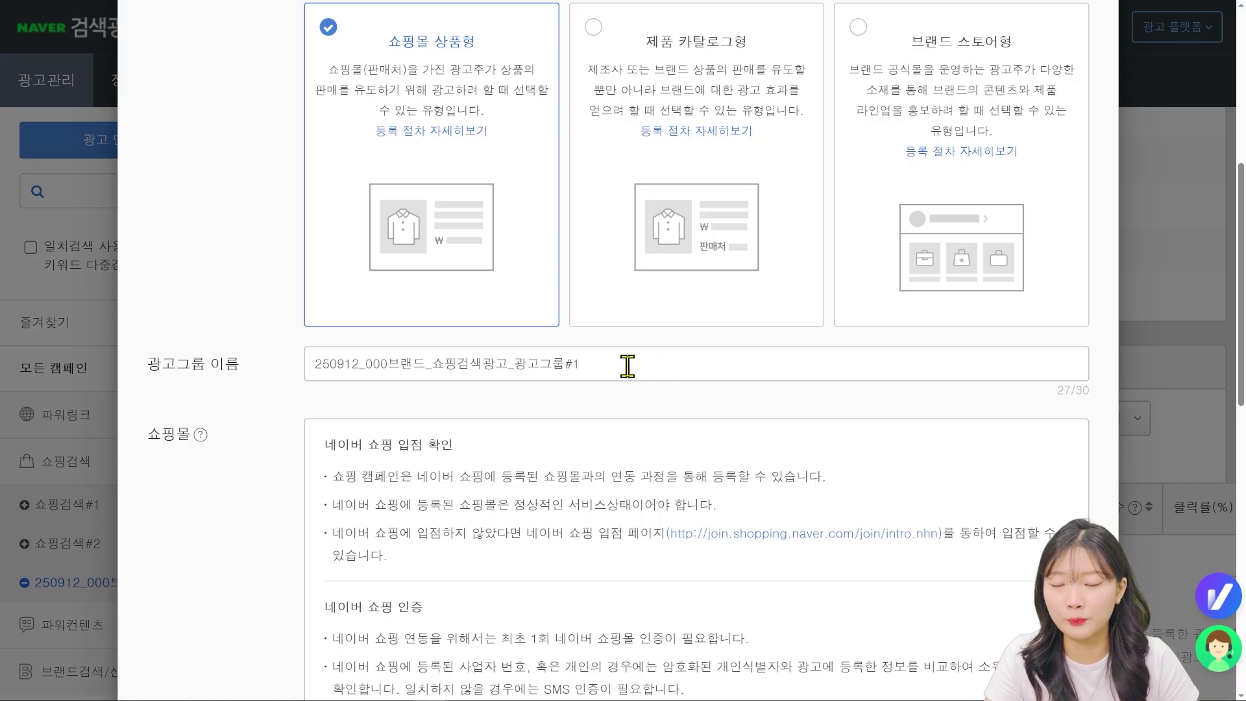
# Step: Replace the default ad group name with 1.1 MO_기초스킨케어_검색
pyautogui.hotkey('ctrl', 'a')
pyautogui.press('BackSpace')
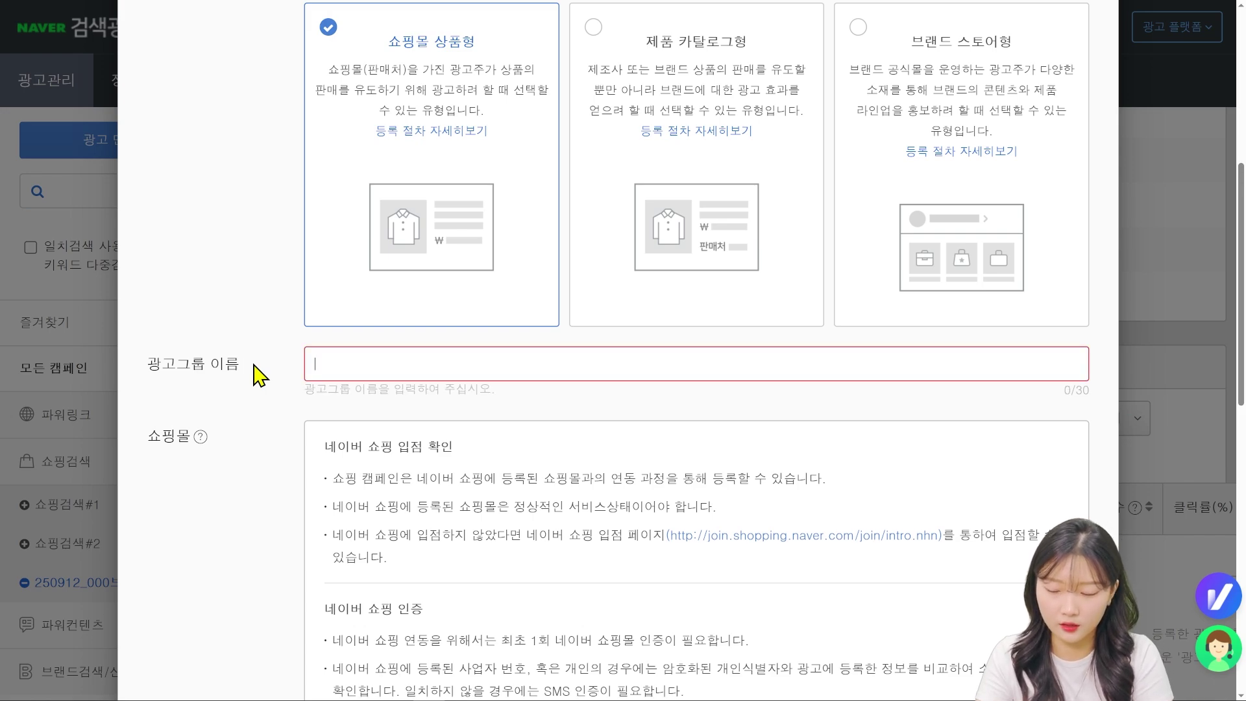
pyautogui.write('1.1 MO_')
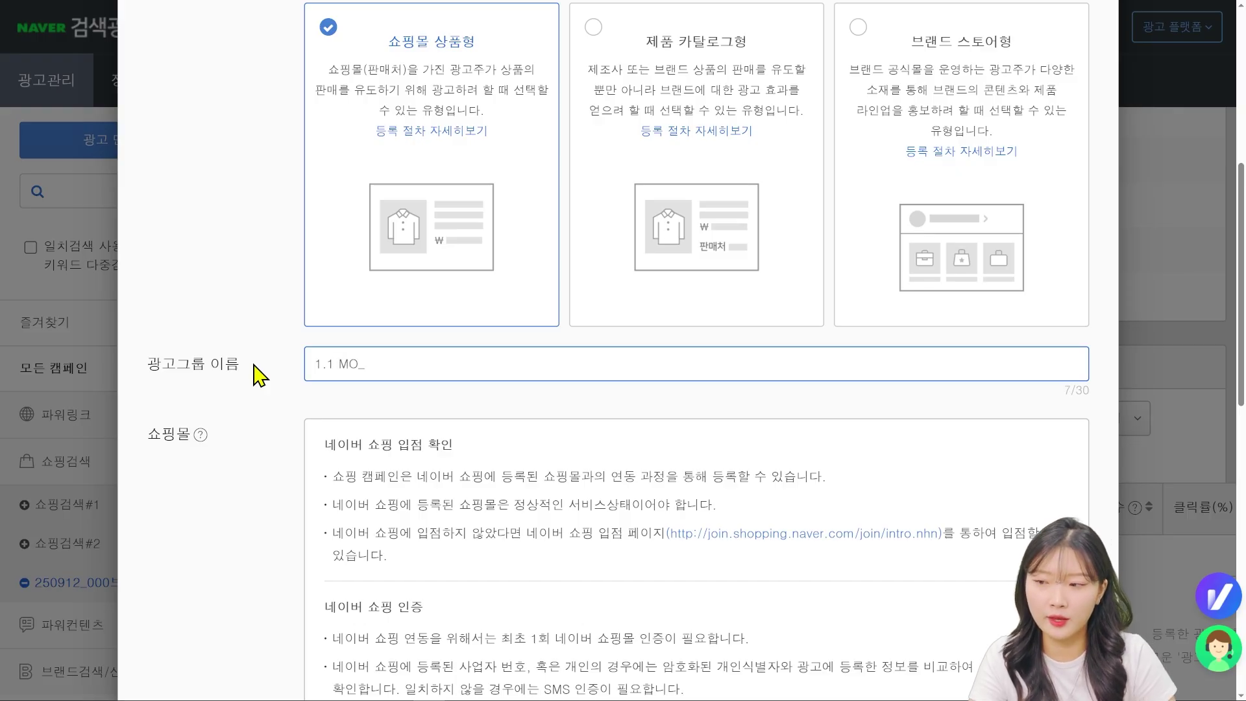
pyautogui.moveTo(362, 363); pyautogui.dragTo(344, 364)
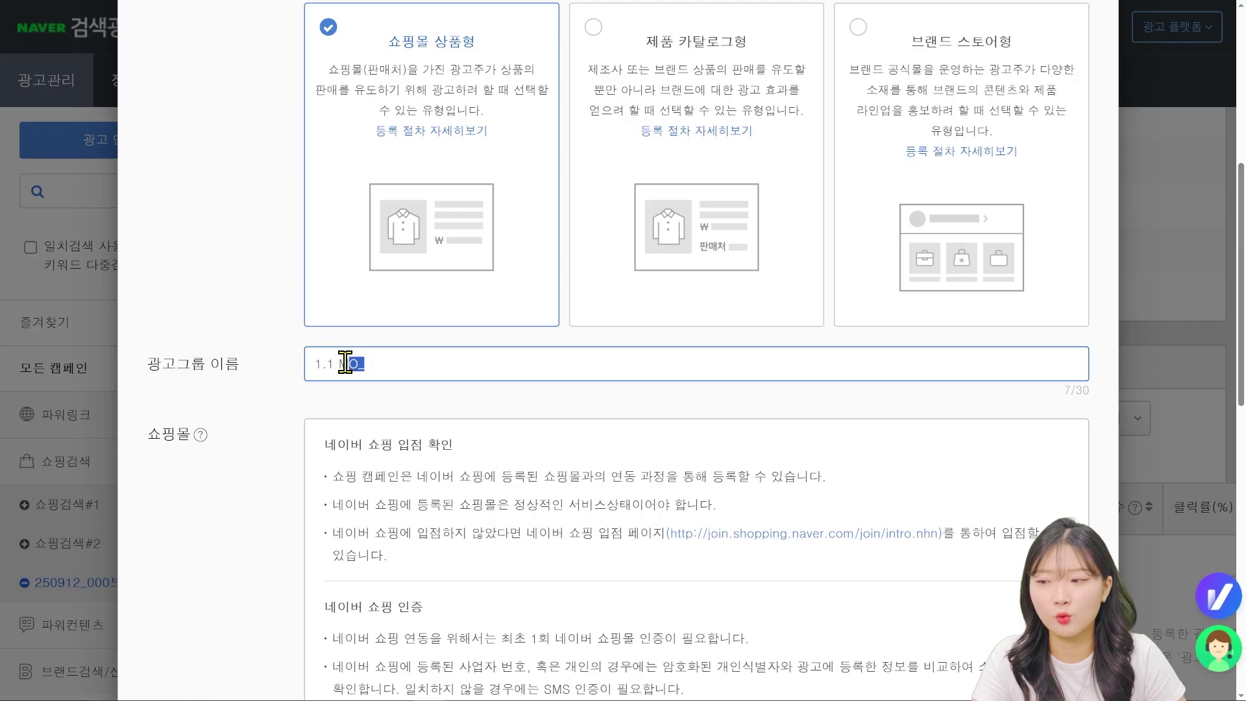
pyautogui.click(429, 365)
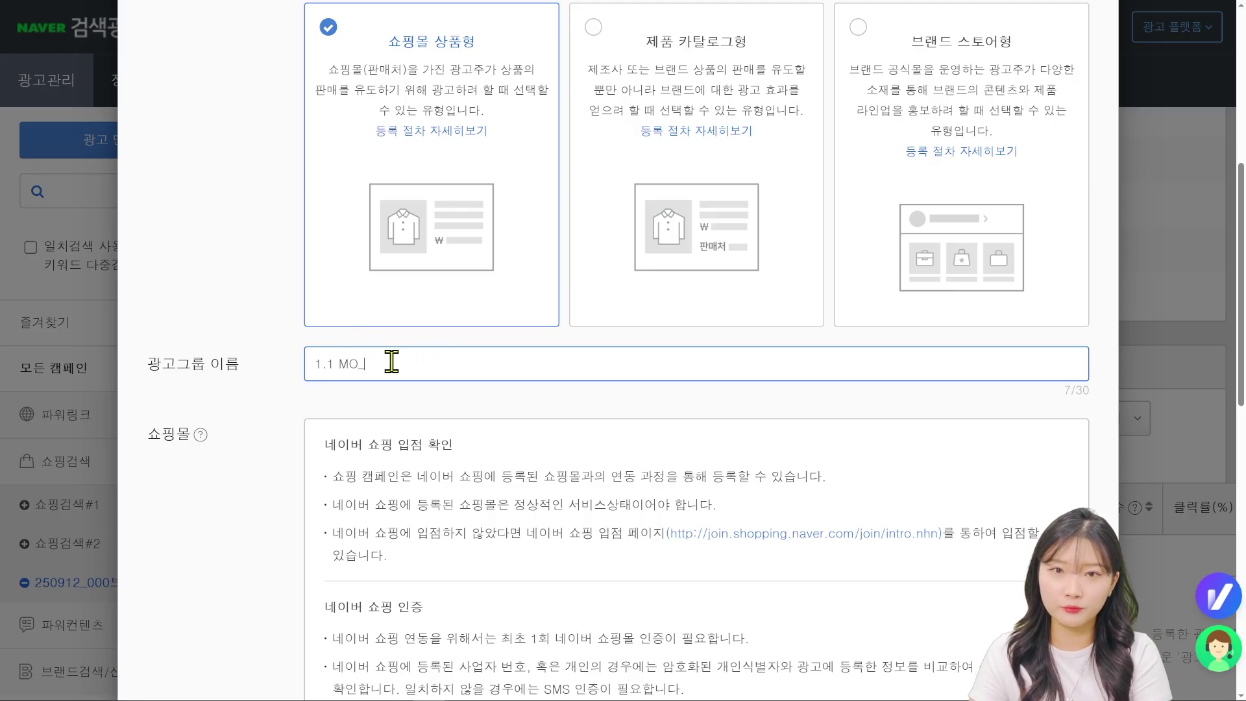
pyautogui.write('기초스킨케어_')
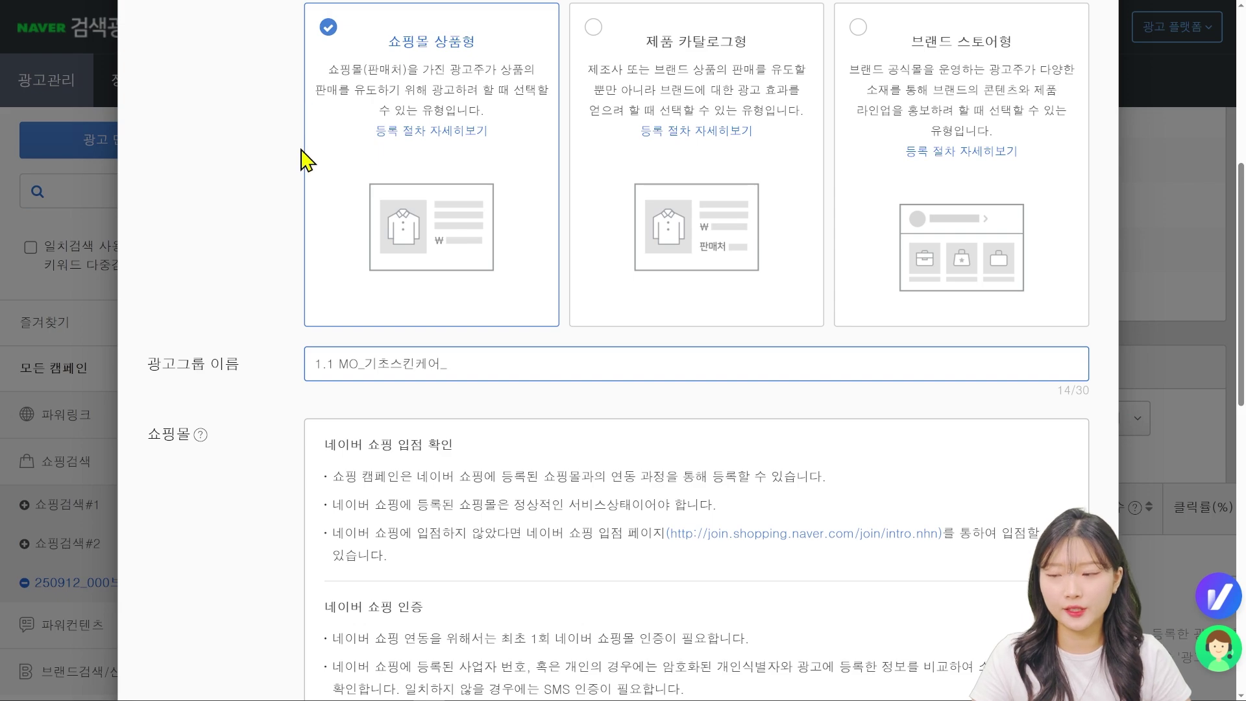
pyautogui.scroll(-2, 508, 361)
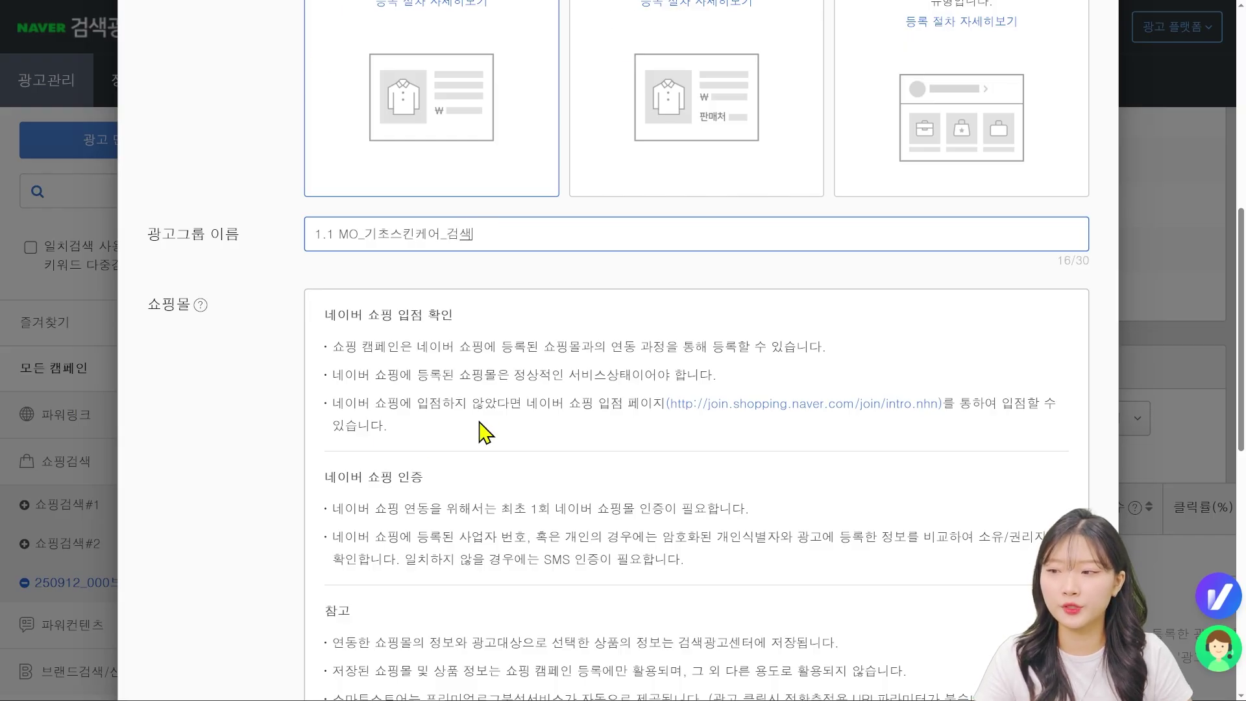
pyautogui.scroll(-2, 527, 330)
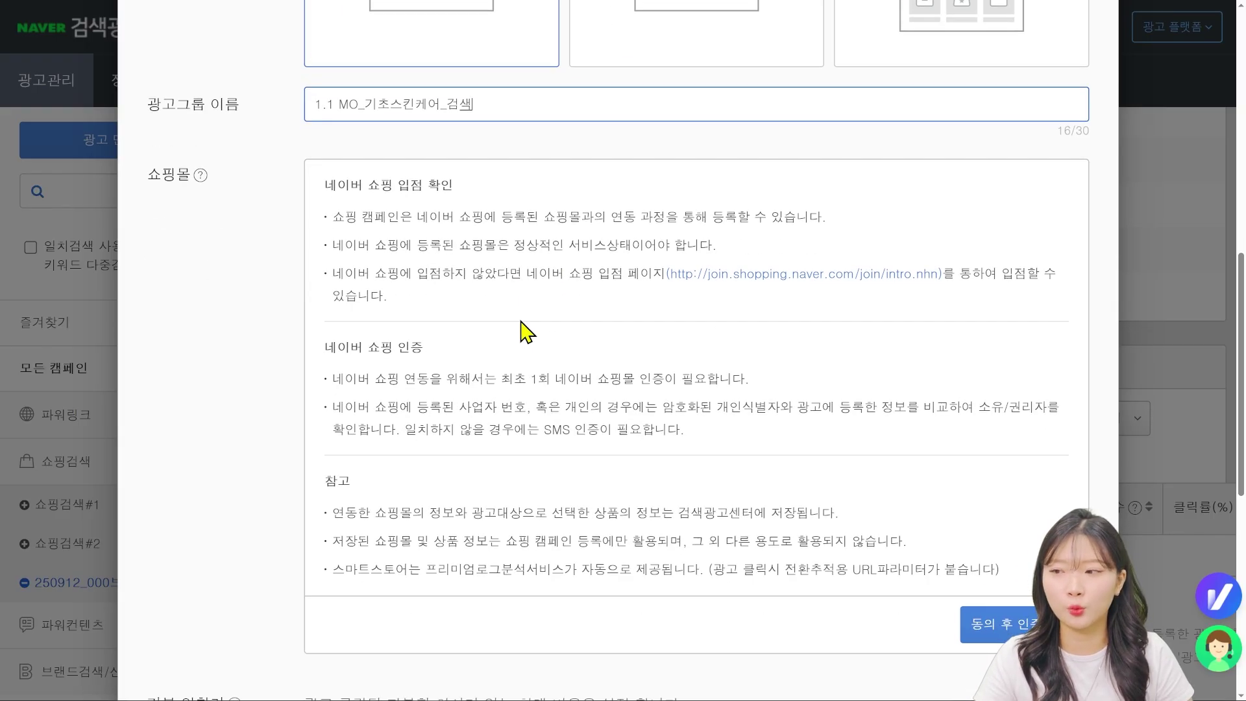
pyautogui.scroll(5, 526, 330)
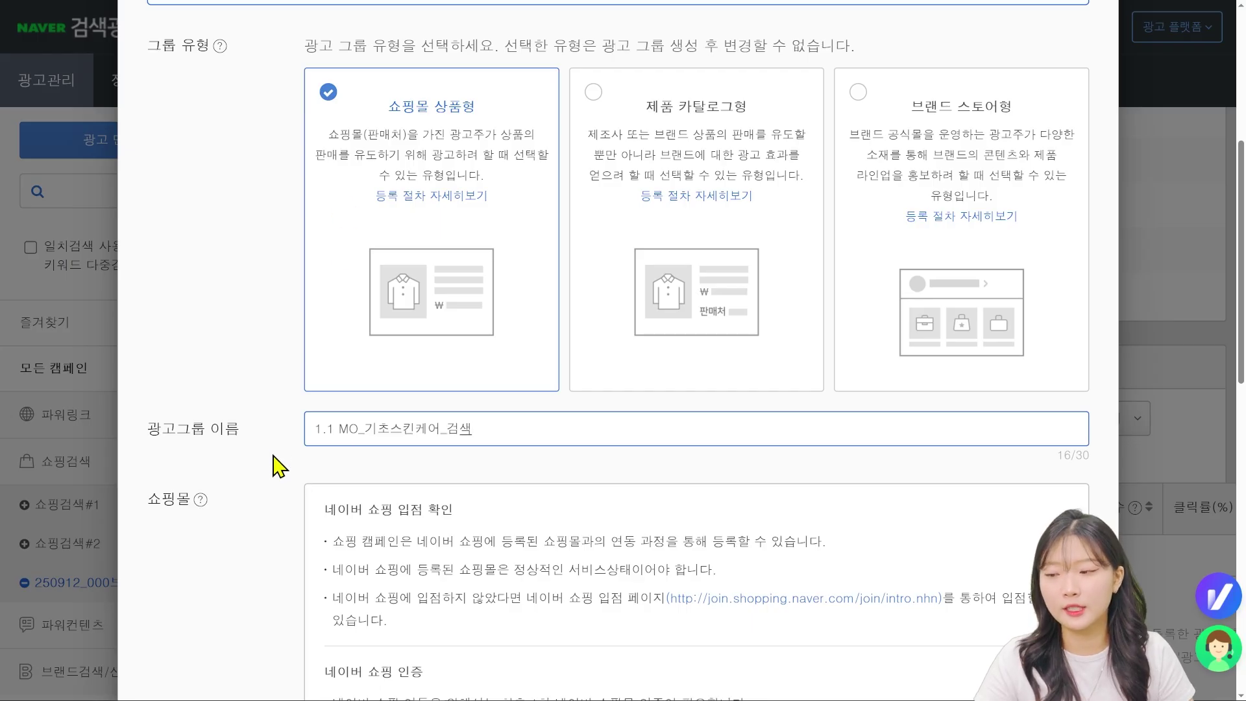
# Step: Append (키워드) to the end of the ad group name
pyautogui.click(429, 459)
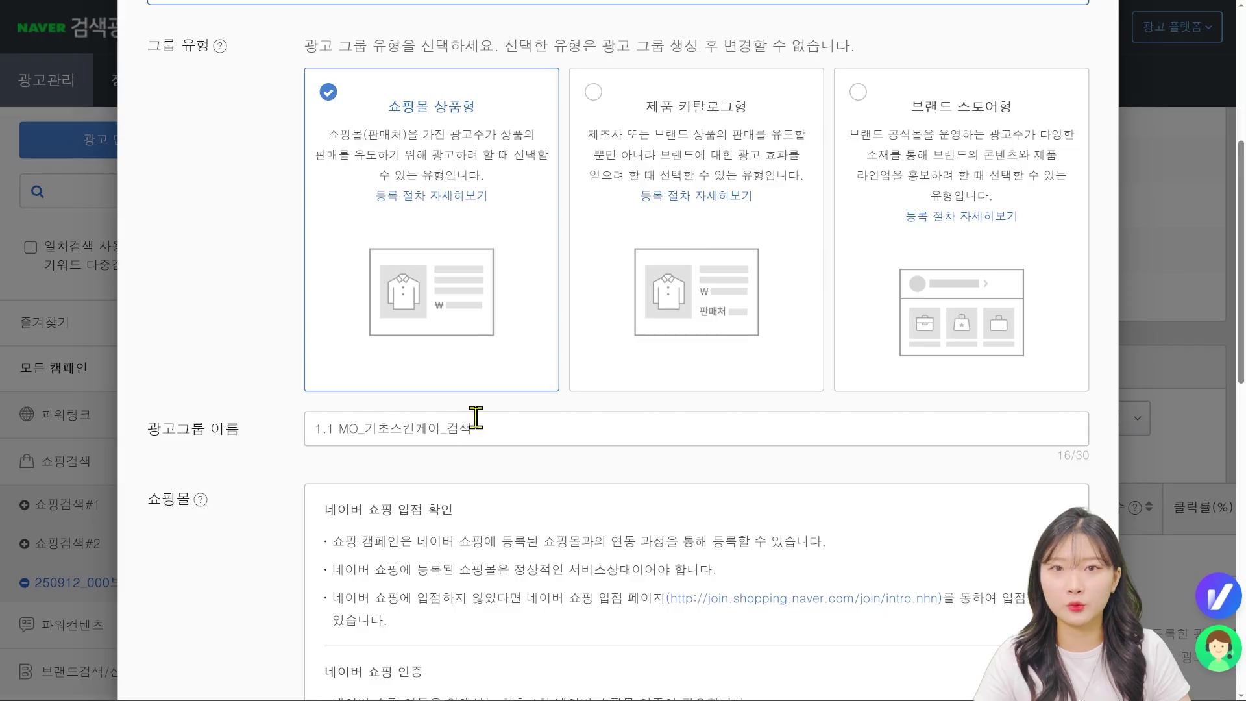
pyautogui.click(562, 442)
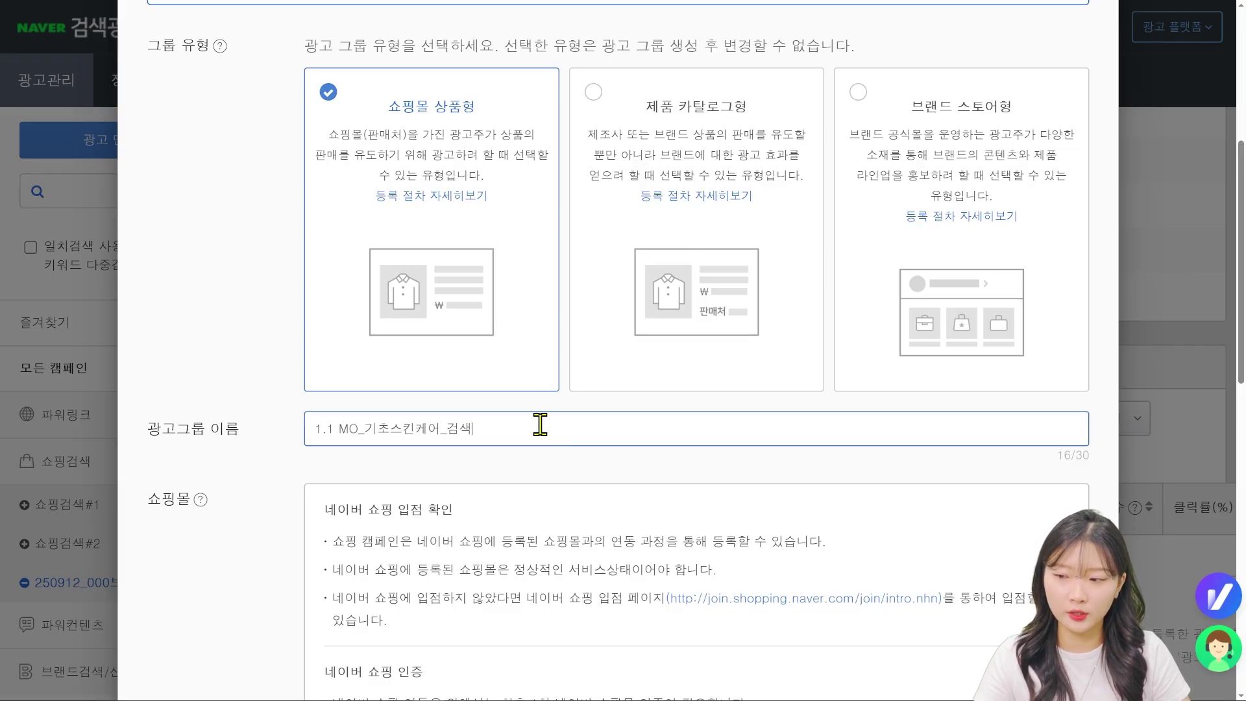
pyautogui.write('(키워드')
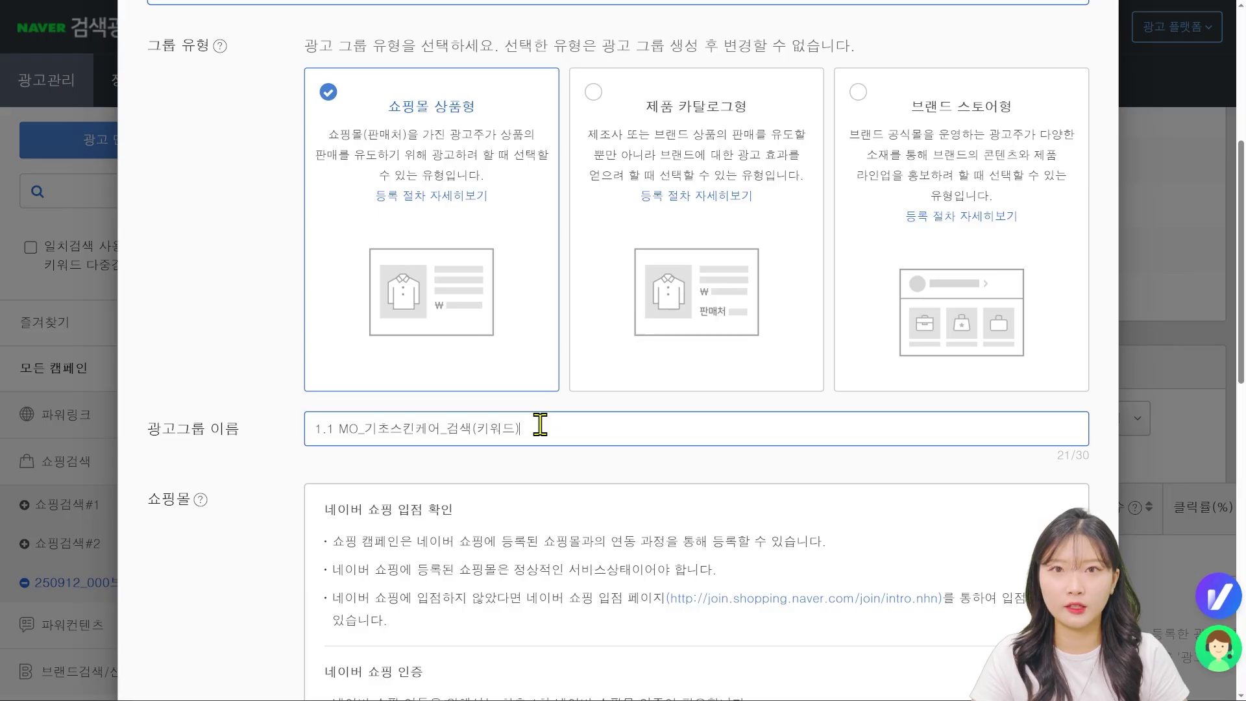
# Step: Review the shopping mall (쇼핑몰) verification notes, open the 네이버 쇼핑 파트너존 account verification window and close it without entering an ID
pyautogui.scroll(-5, 540, 424)
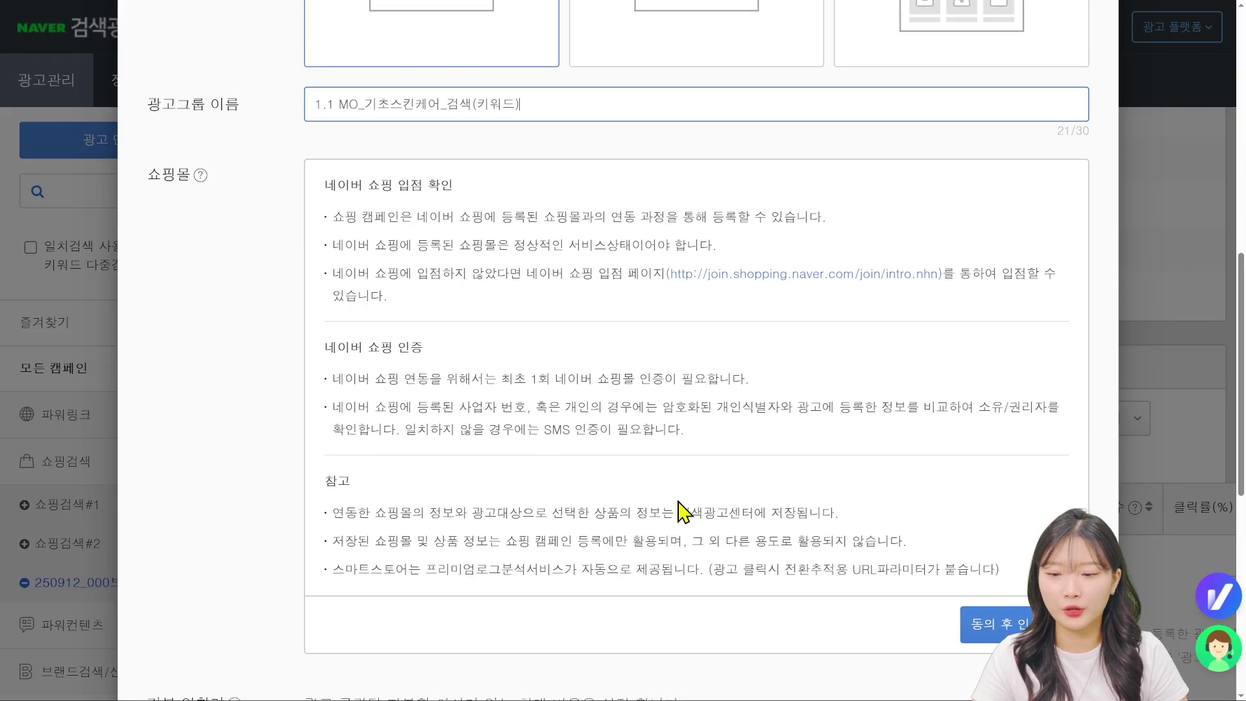
pyautogui.scroll(1, 295, 209)
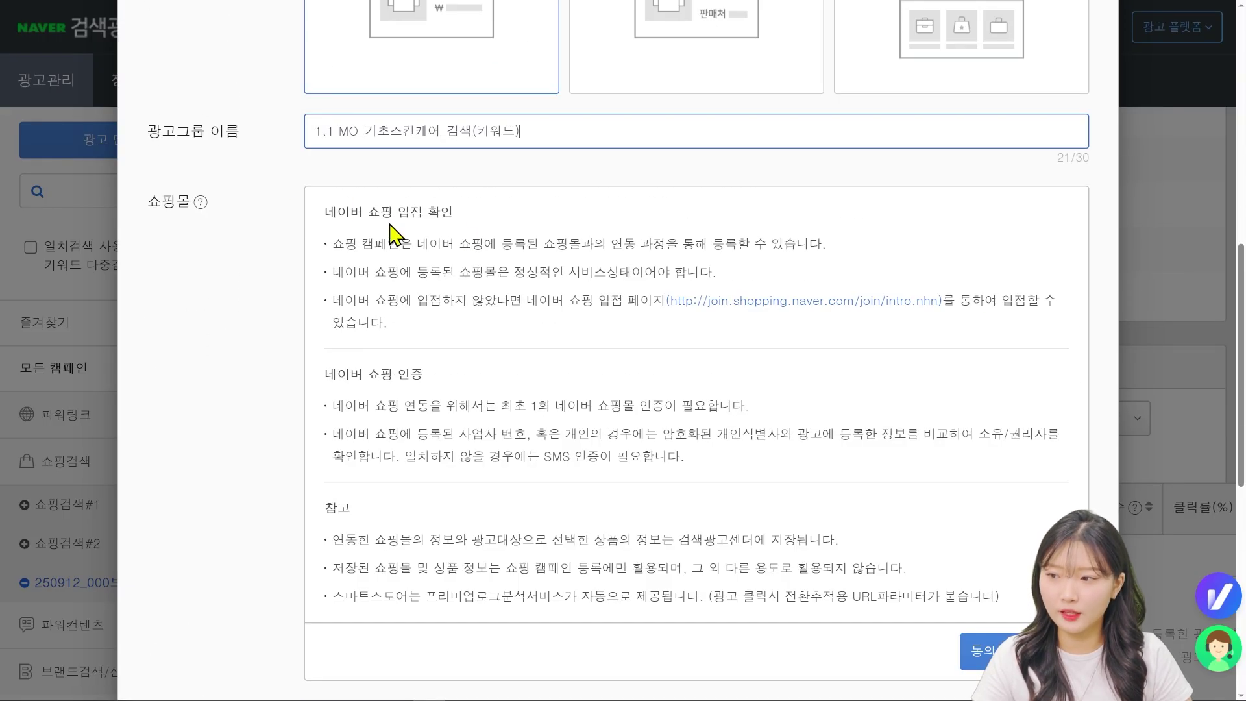
pyautogui.moveTo(493, 211); pyautogui.dragTo(328, 211)
pyautogui.click(584, 244)
pyautogui.scroll(-3, 585, 244)
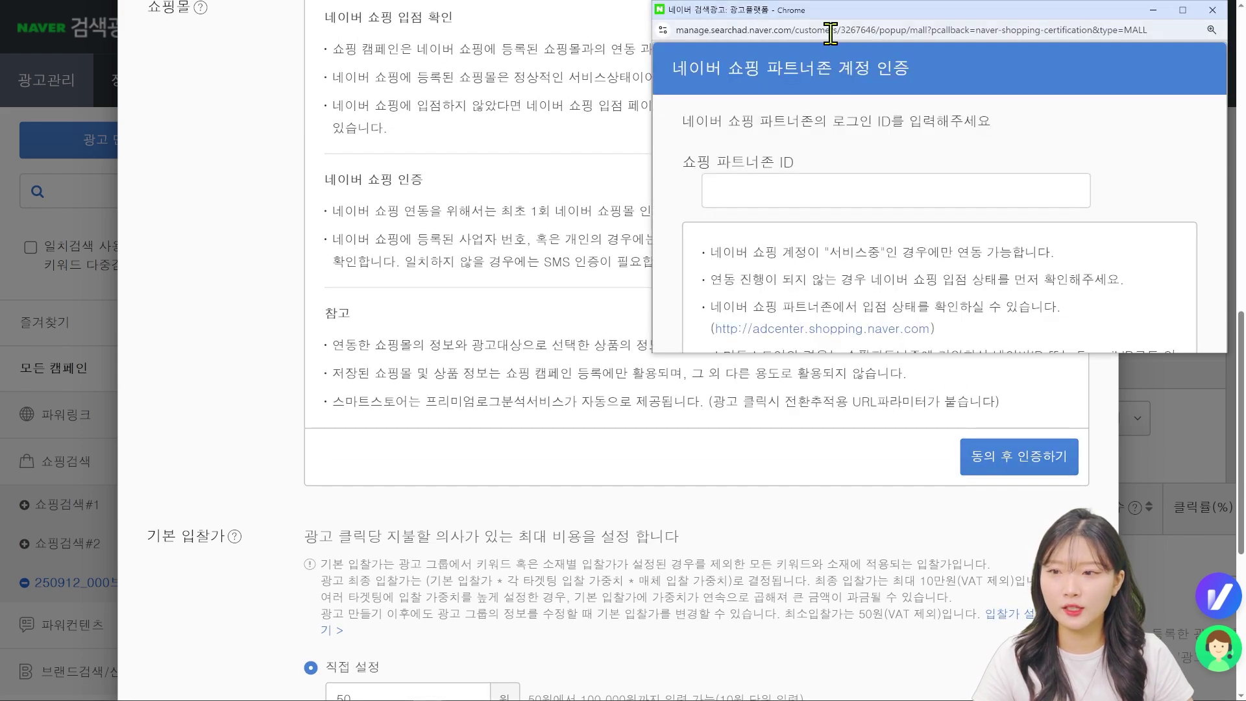
pyautogui.moveTo(845, 14); pyautogui.dragTo(561, 14)
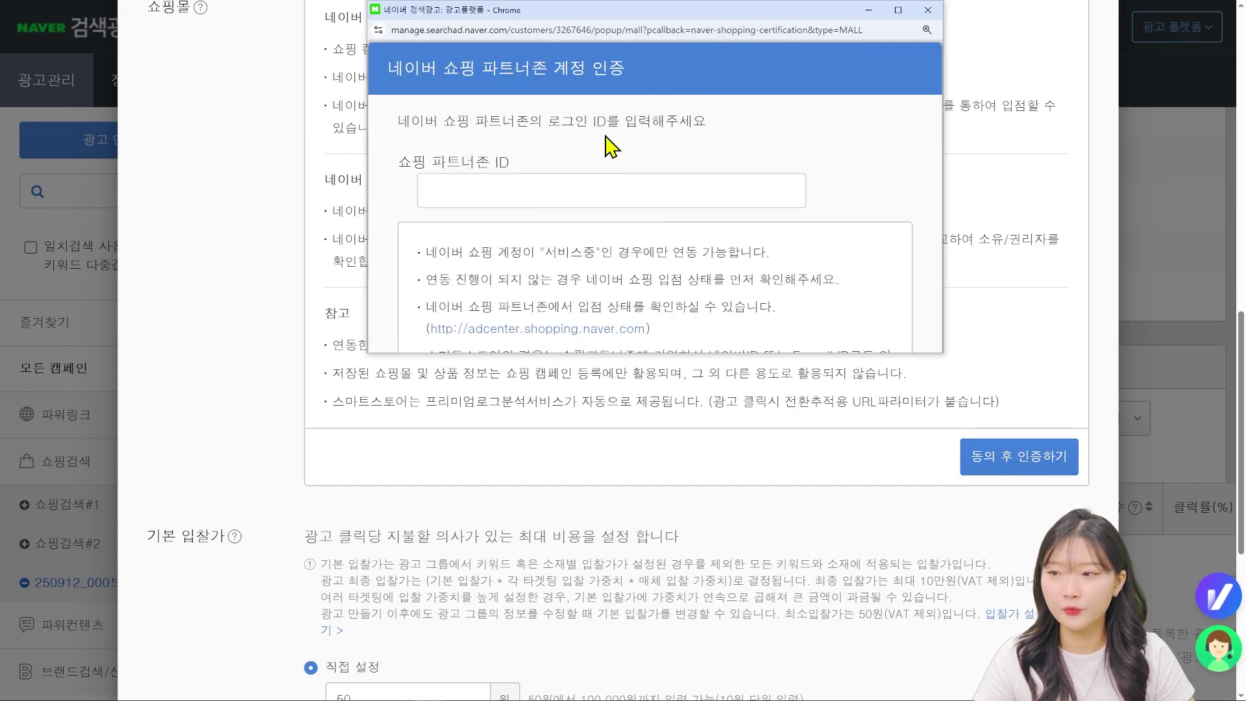
pyautogui.click(575, 193)
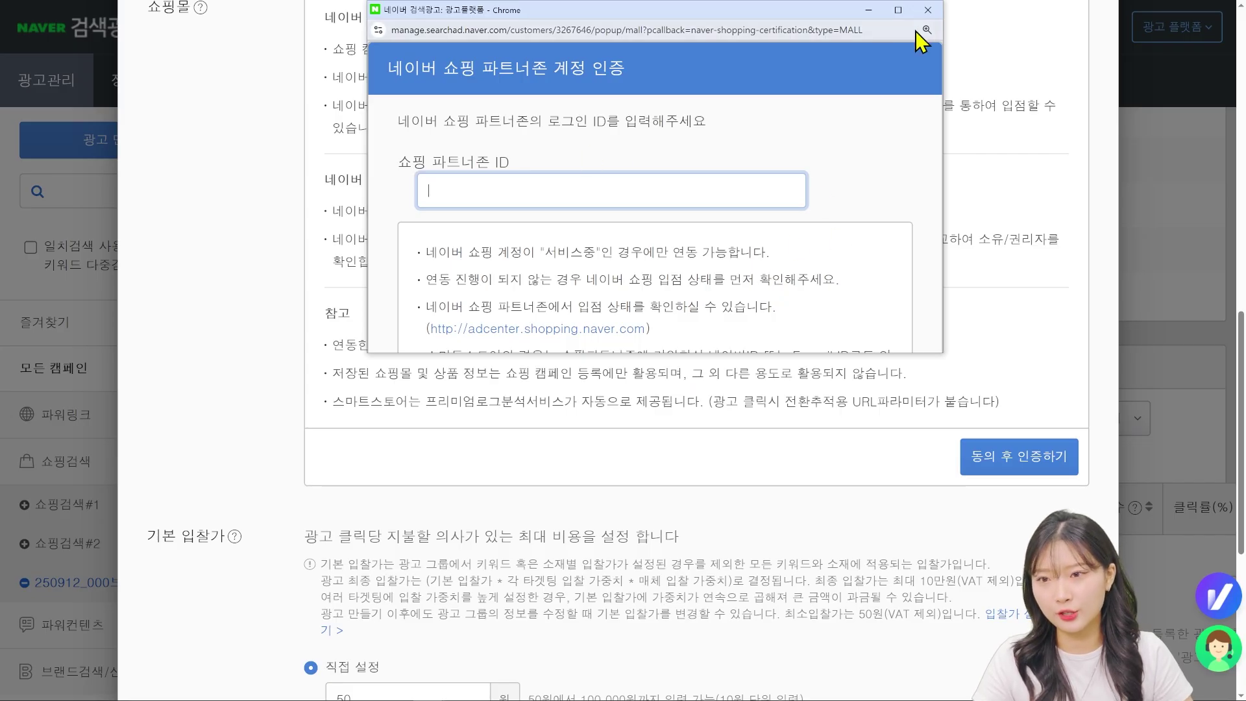
pyautogui.click(928, 10)
# Step: Check the ad group's basic bid (기본 입찰가) and set its daily budget (하루예산) to 50 won
pyautogui.scroll(-6, 740, 505)
pyautogui.click(427, 311)
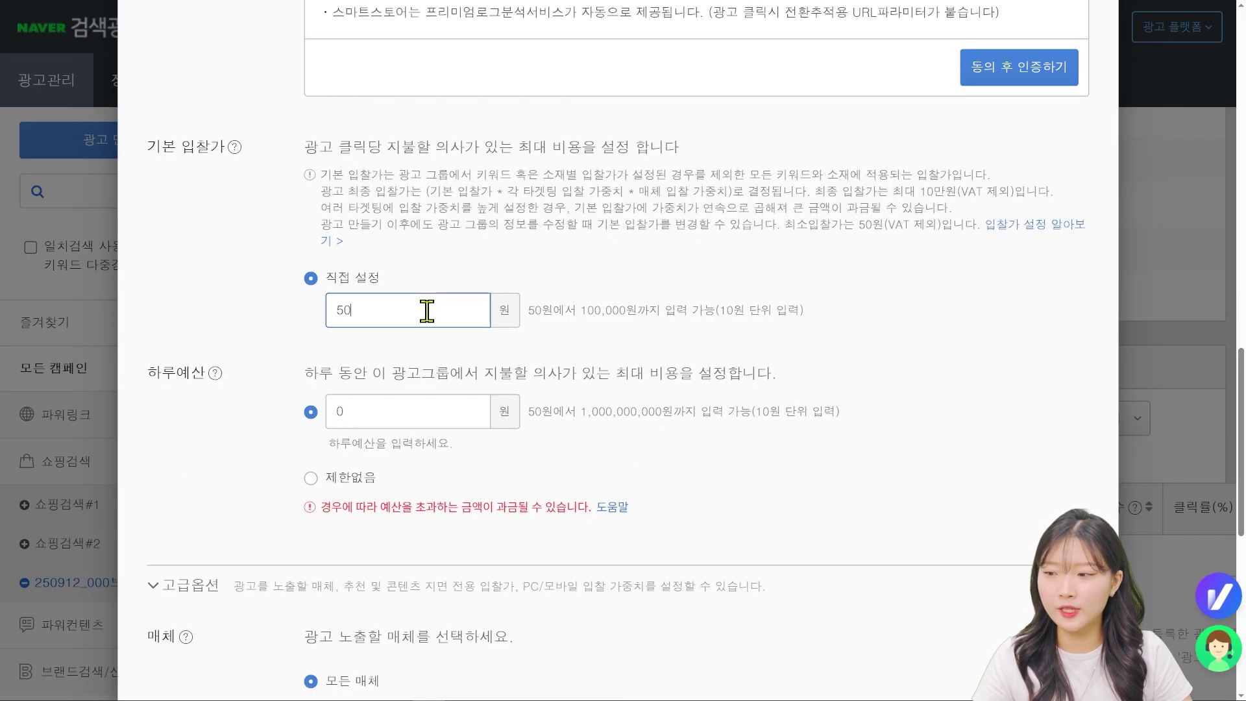
pyautogui.scroll(-2, 427, 310)
pyautogui.click(445, 278)
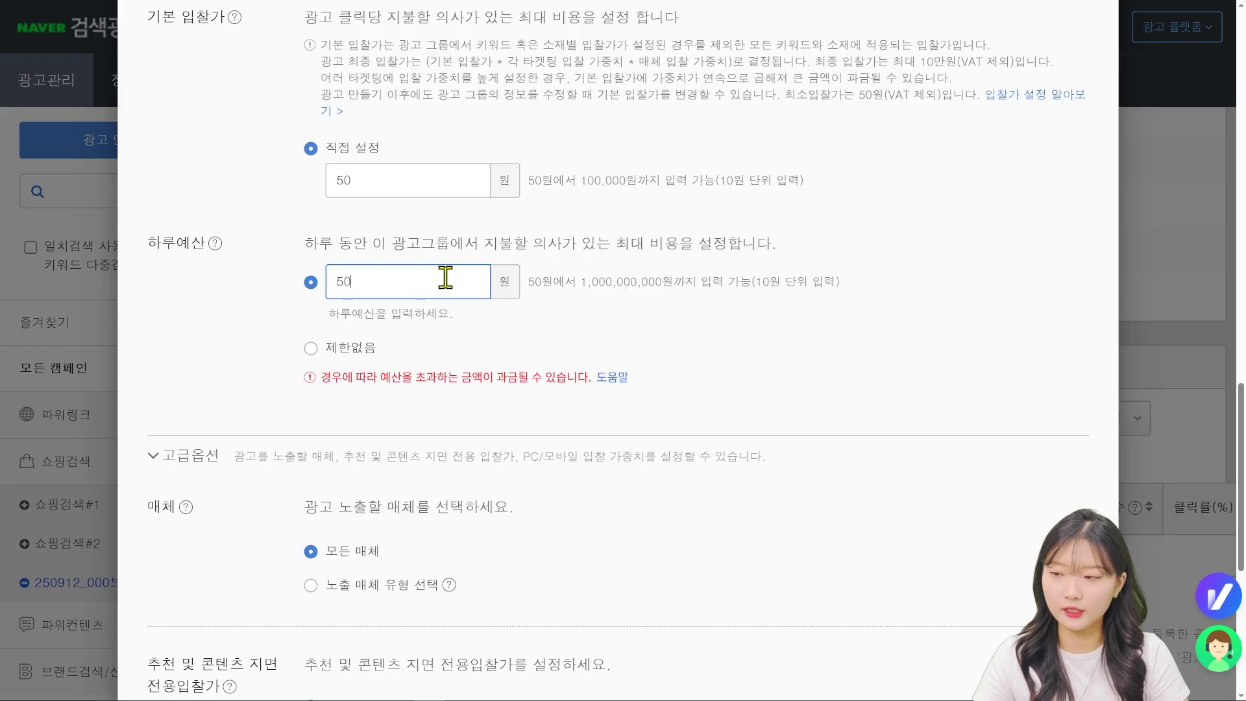
# Step: Switch the ad group's media setting to 노출 매체 유형 선택, choose 모바일 only, and exclude 추천 및 콘텐츠 지면
pyautogui.scroll(-5, 228, 144)
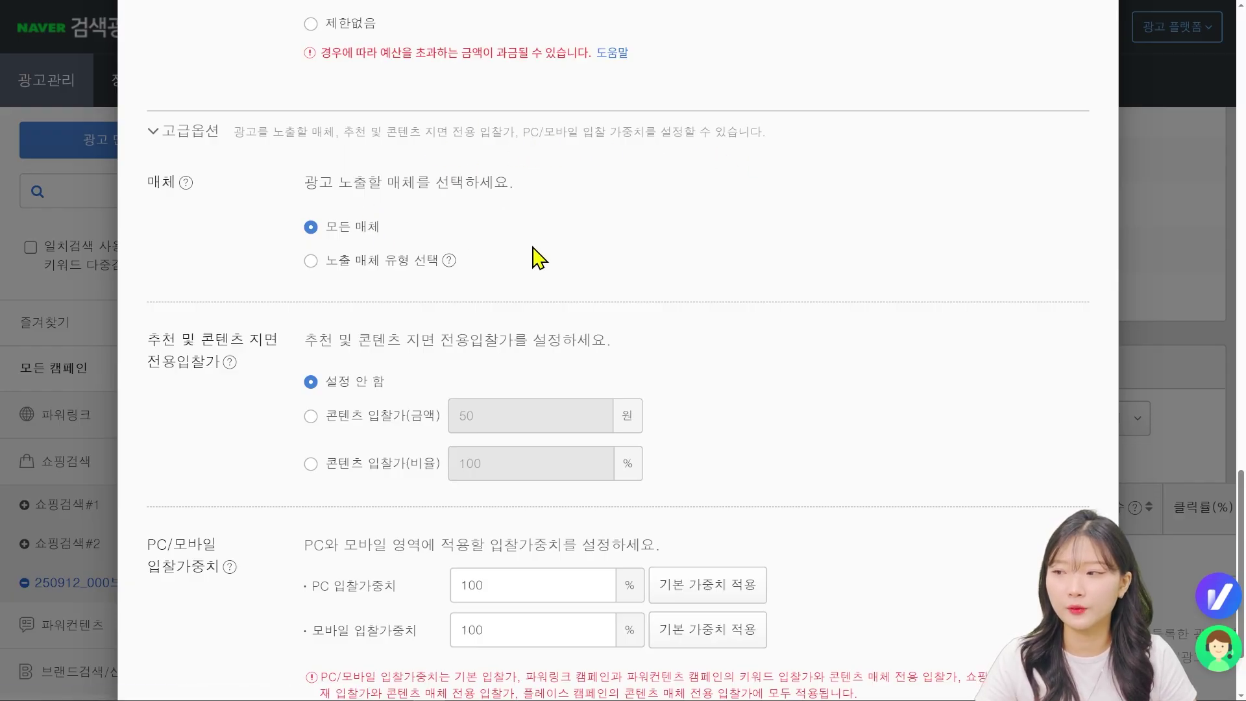
pyautogui.moveTo(245, 188); pyautogui.dragTo(133, 191)
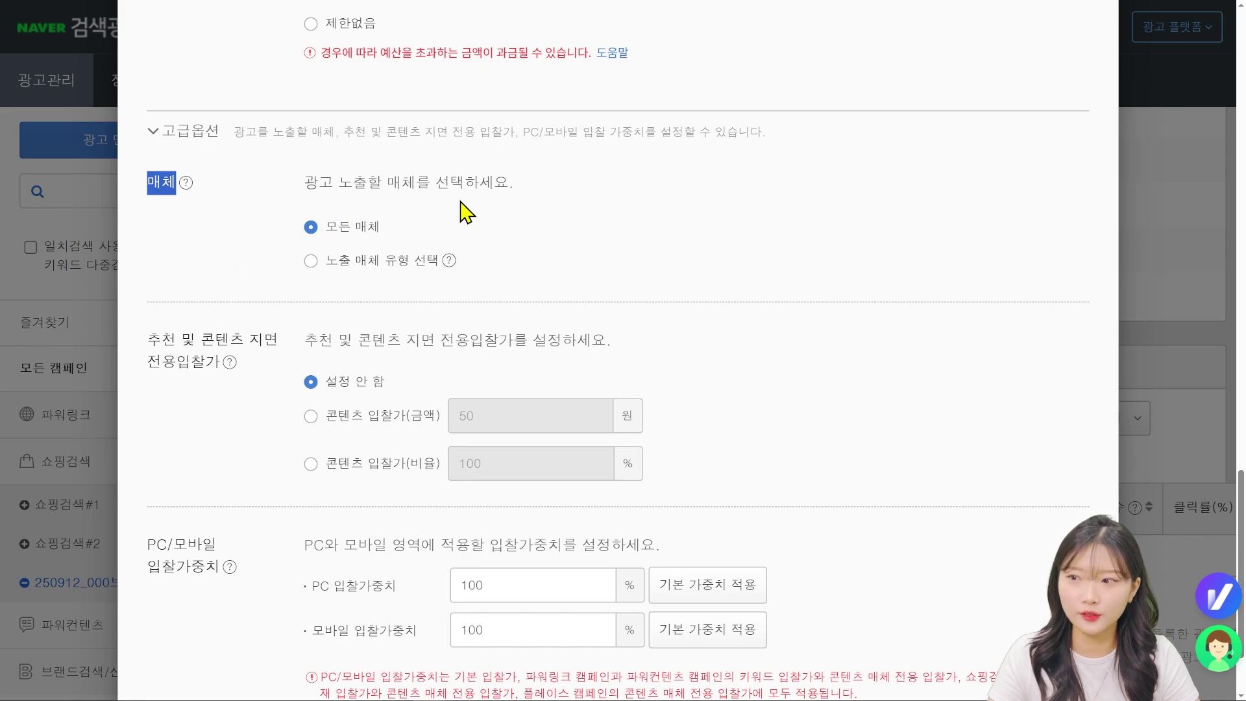
pyautogui.click(311, 261)
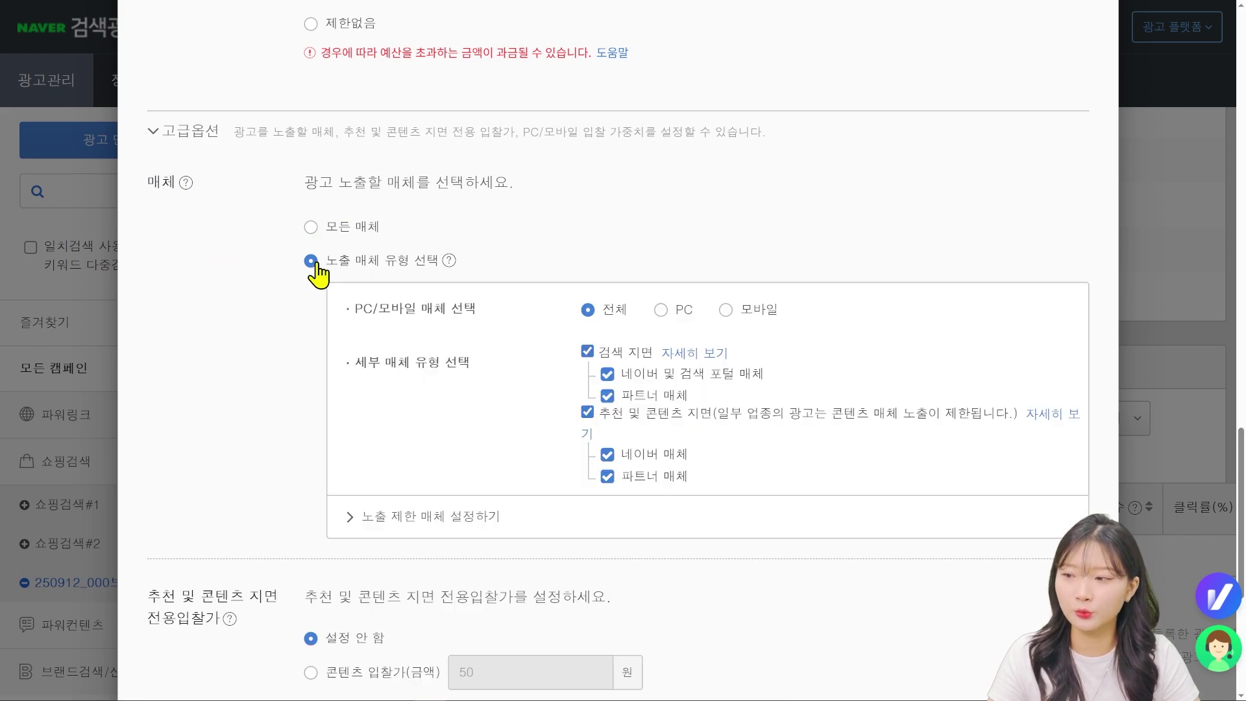
pyautogui.scroll(-2, 740, 186)
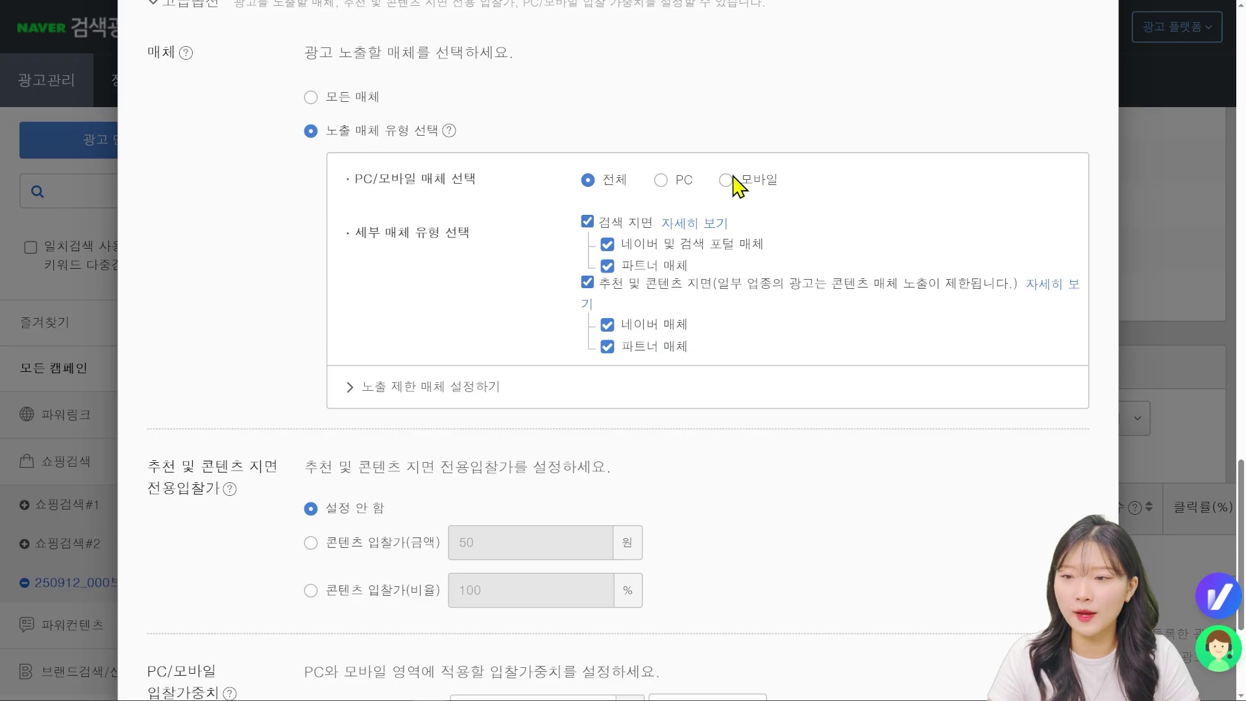
pyautogui.click(732, 183)
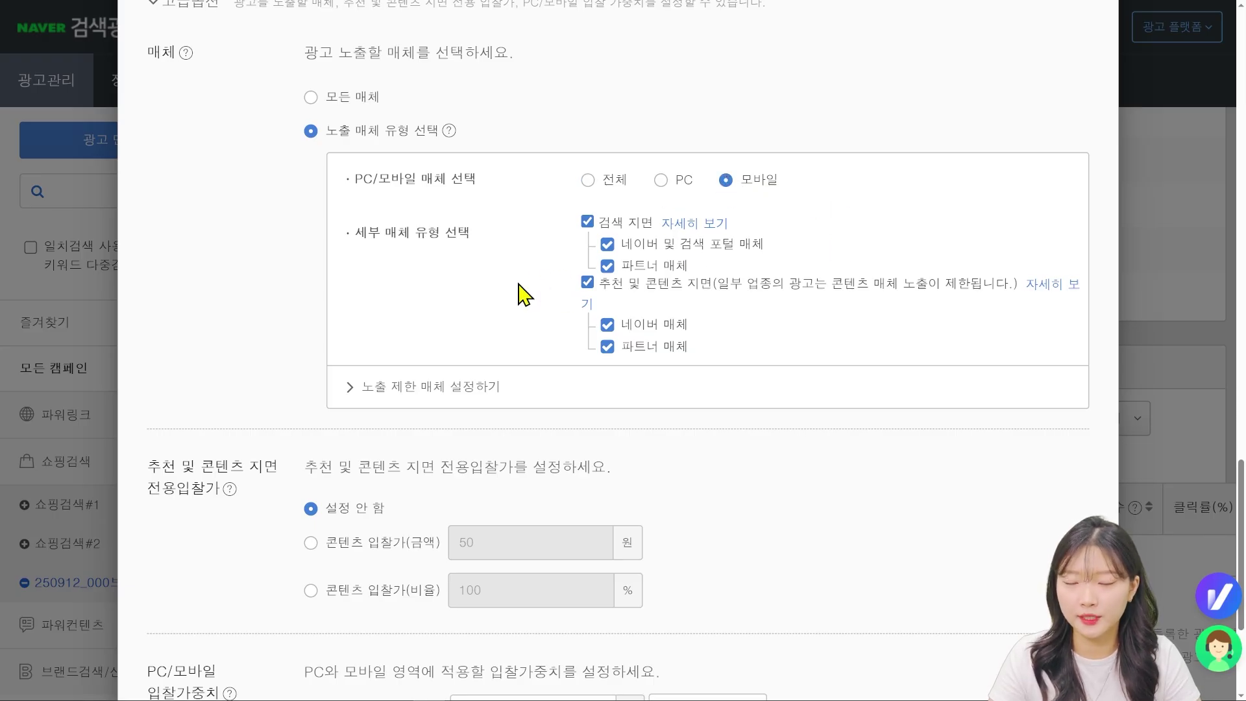
pyautogui.click(590, 284)
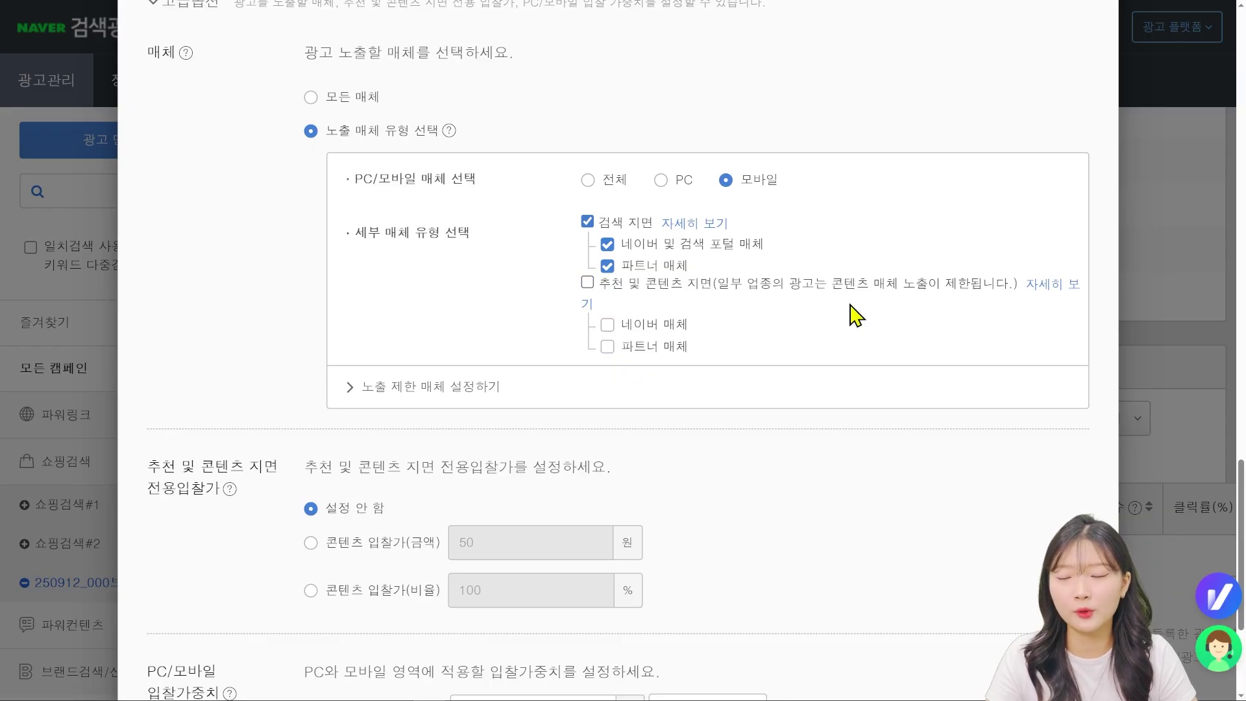
# Step: Expand the excluded media settings (노출 제한 매체 설정하기) and look through the list of media that can be blocked
pyautogui.click(418, 389)
pyautogui.scroll(-4, 812, 320)
pyautogui.scroll(-1, 534, 376)
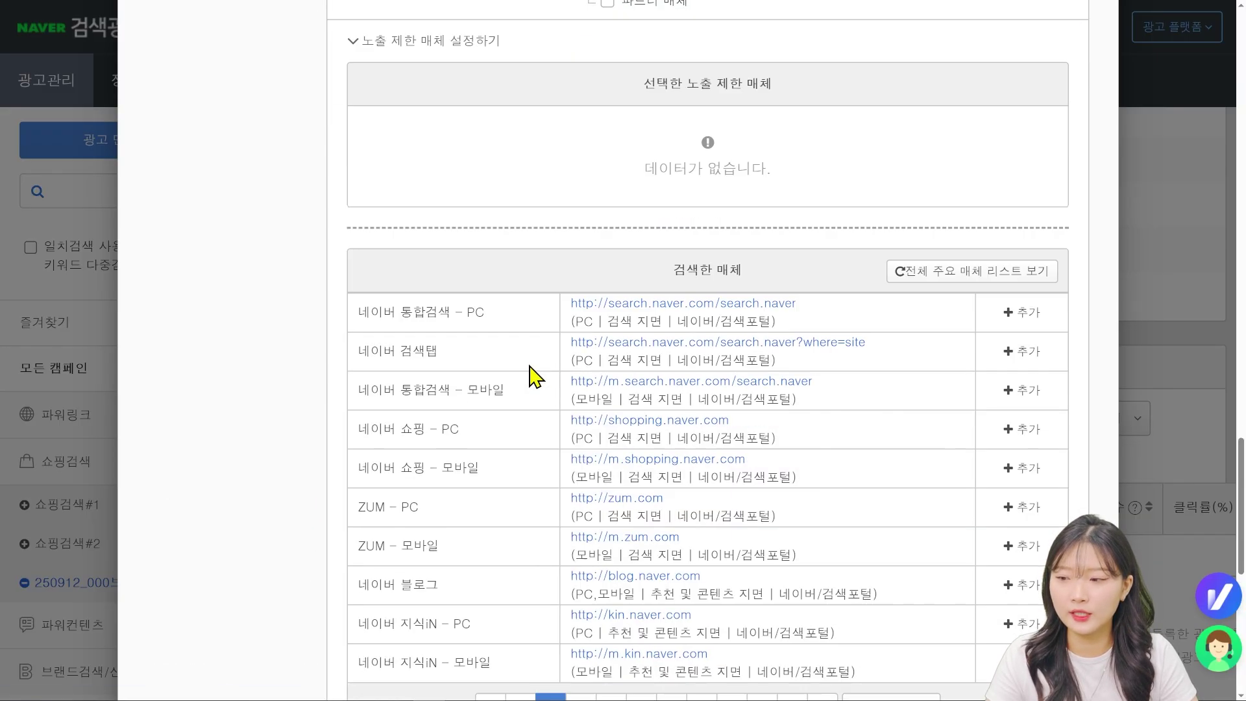
pyautogui.scroll(-2, 628, 214)
pyautogui.scroll(7, 826, 495)
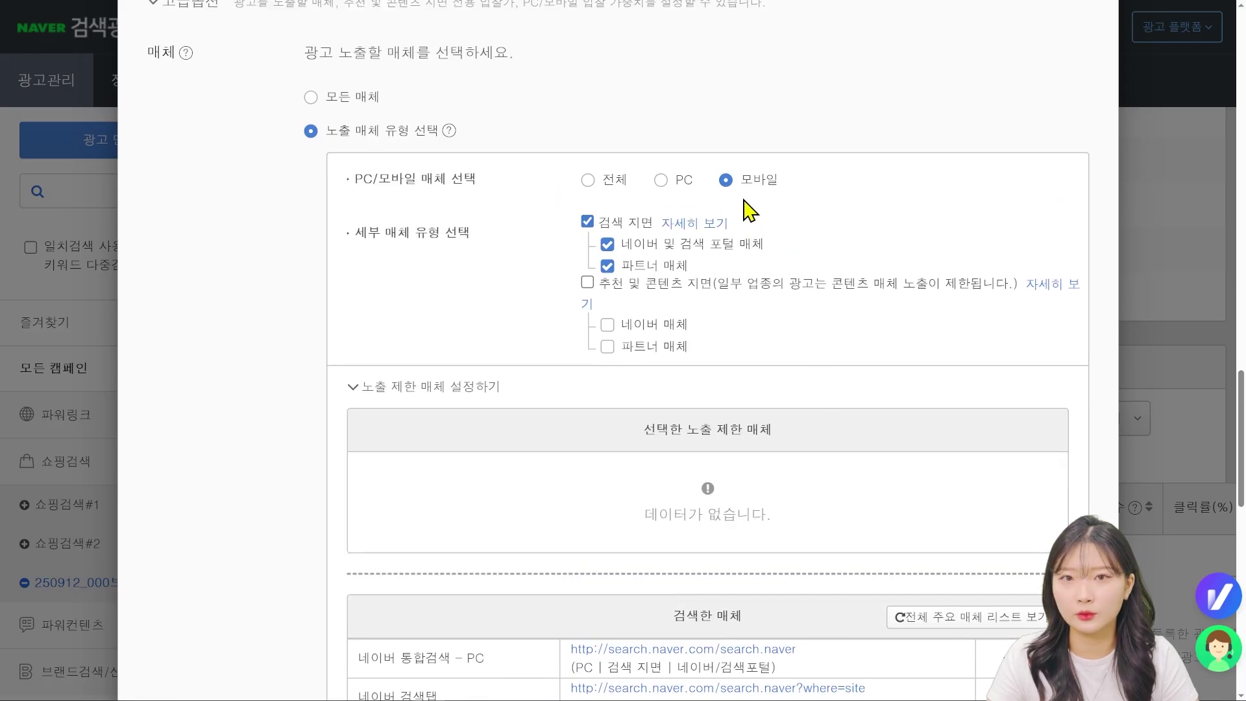
pyautogui.scroll(-5, 746, 209)
pyautogui.scroll(4, 745, 208)
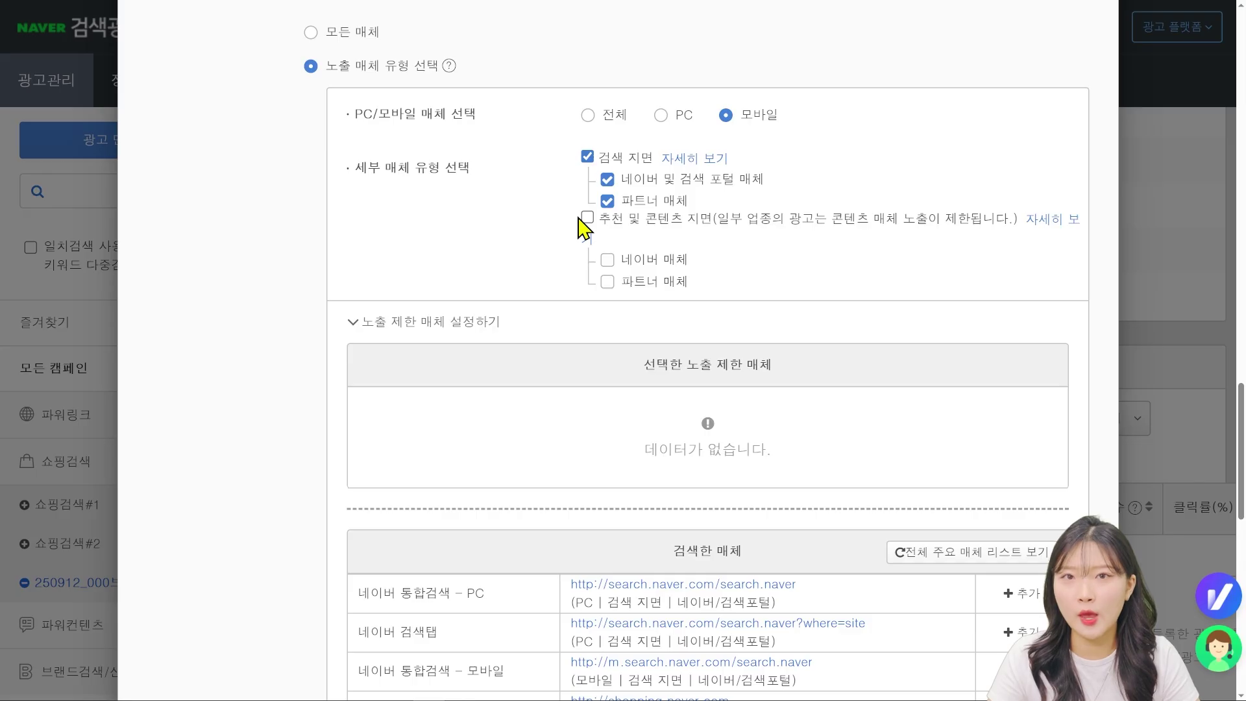
pyautogui.scroll(-6, 587, 228)
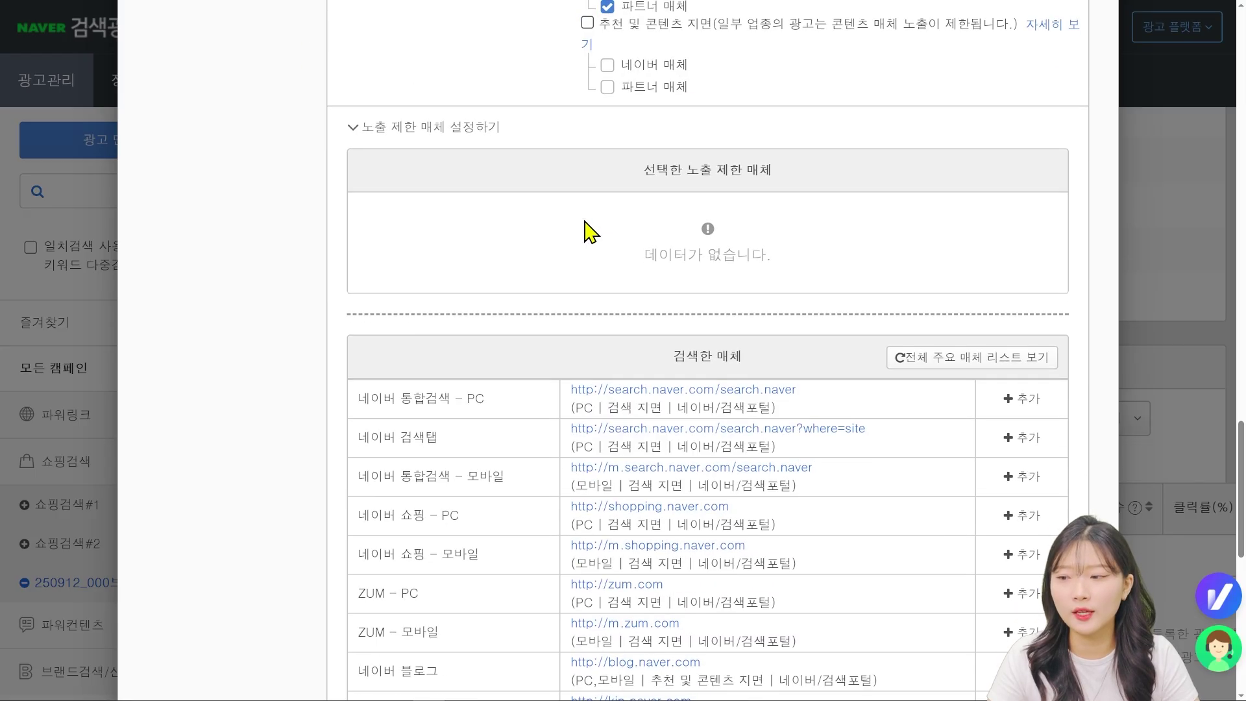
# Step: Add a PC search medium, 네이버 통합검색 - PC, to the excluded media and remove it again
pyautogui.click(1022, 204)
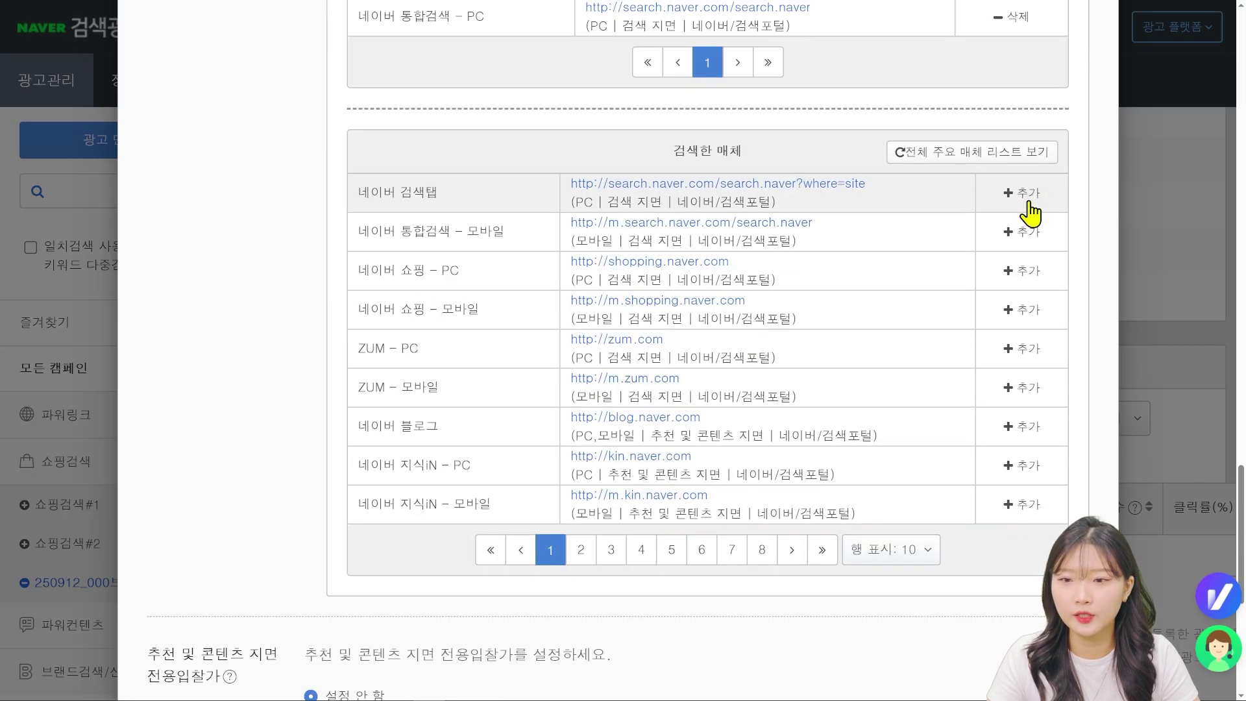
pyautogui.scroll(3, 973, 368)
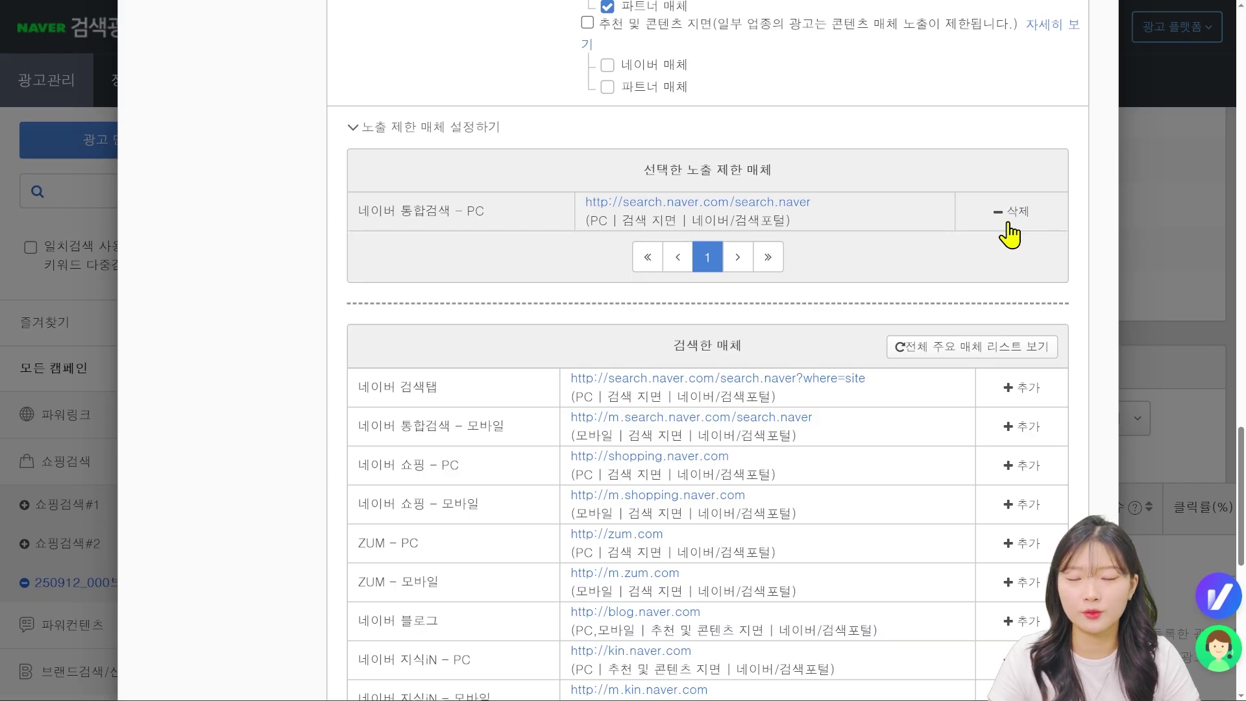
pyautogui.click(1008, 224)
# Step: Include 추천 및 콘텐츠 지면 again in the detailed media types, covering both 네이버 매체 and 파트너 매체
pyautogui.scroll(10, 520, 298)
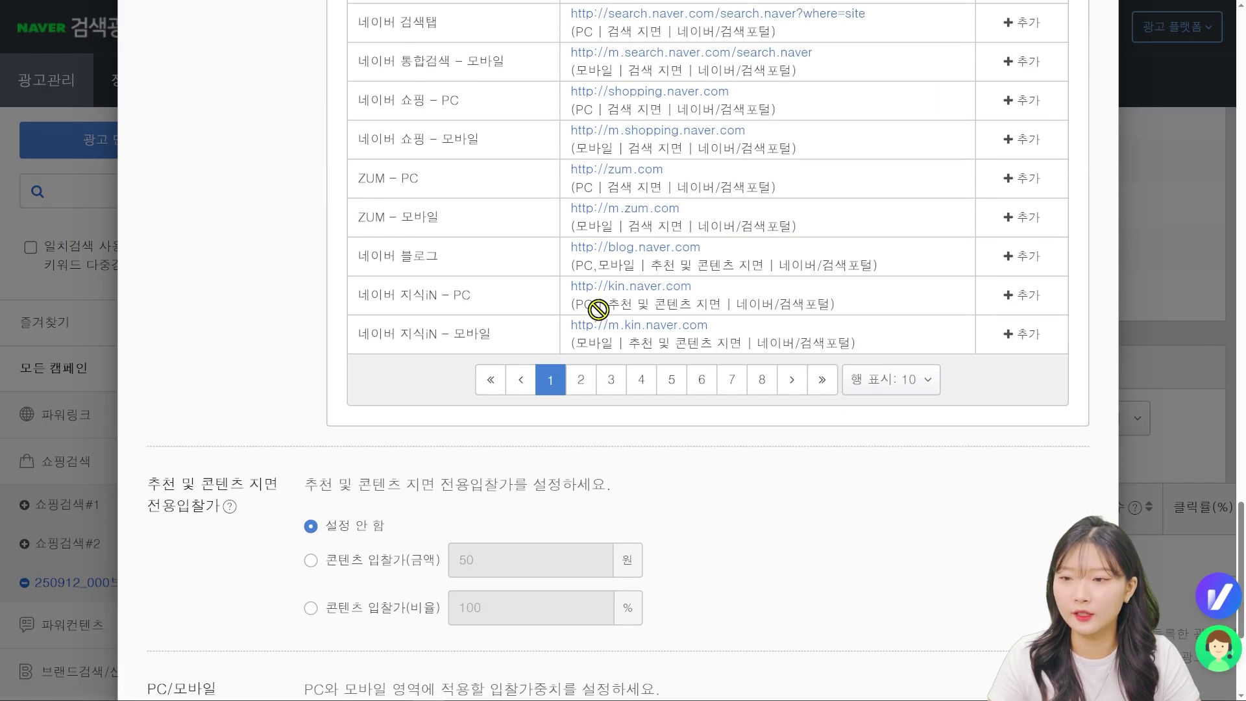
pyautogui.scroll(3, 598, 309)
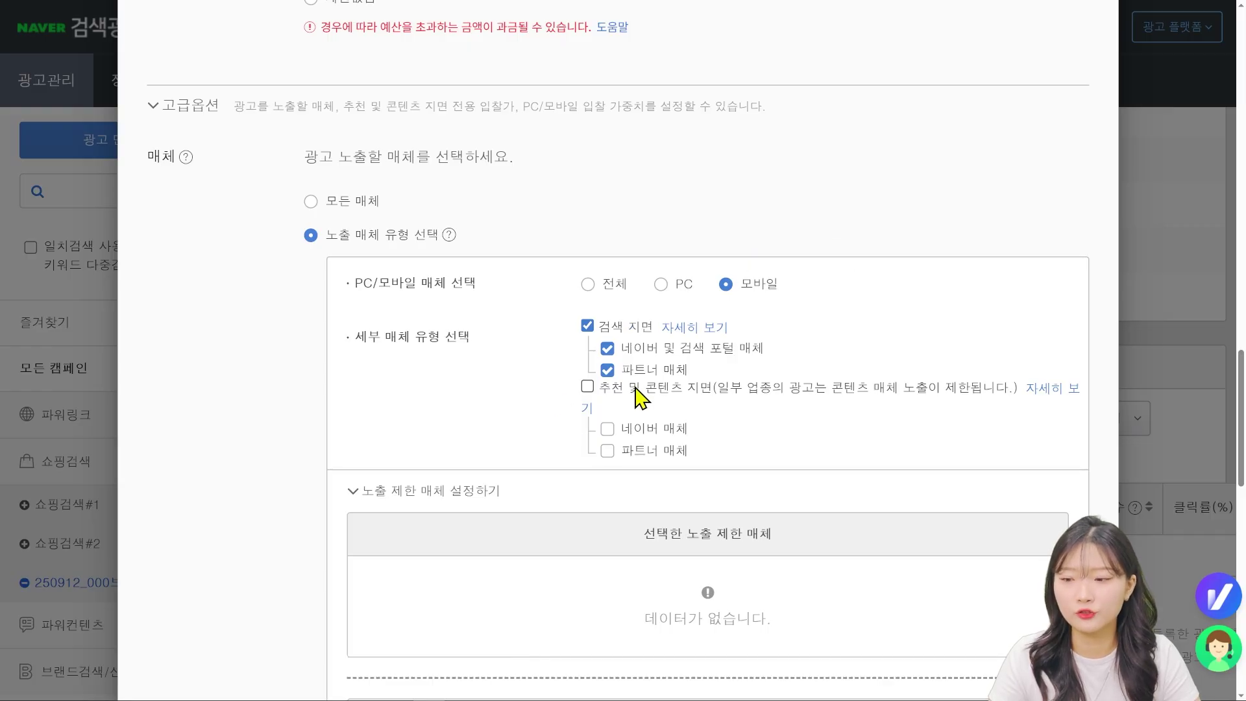
pyautogui.click(725, 392)
pyautogui.scroll(-4, 721, 386)
pyautogui.scroll(3, 746, 380)
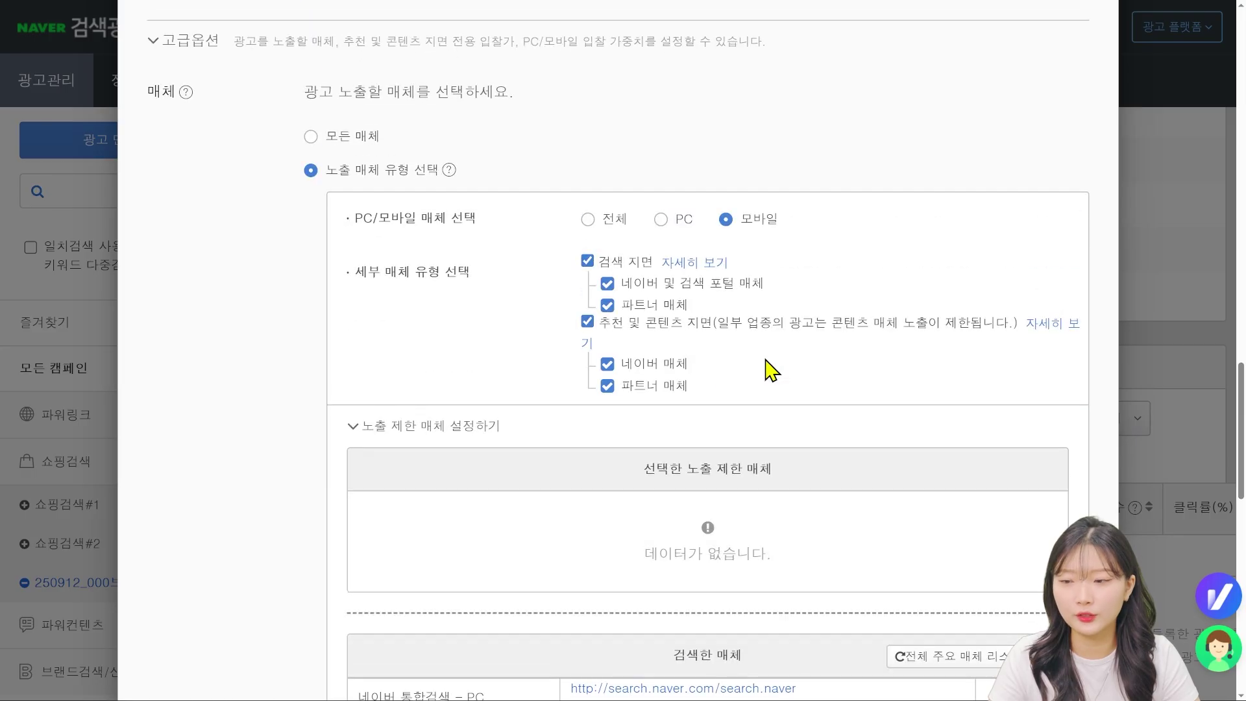
# Step: Review the ad group's content bid and PC/모바일 입찰가중치 options alongside its media settings, and close the ad group setup without saving
pyautogui.scroll(-15, 769, 370)
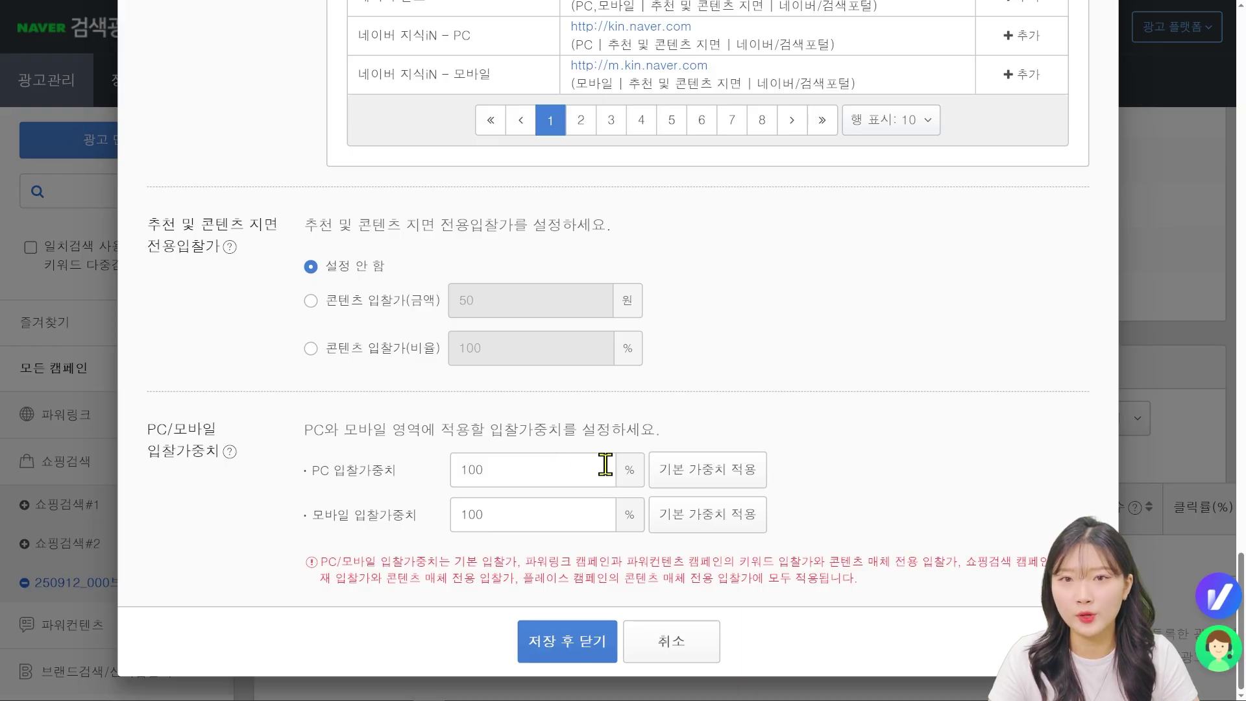
pyautogui.click(503, 509)
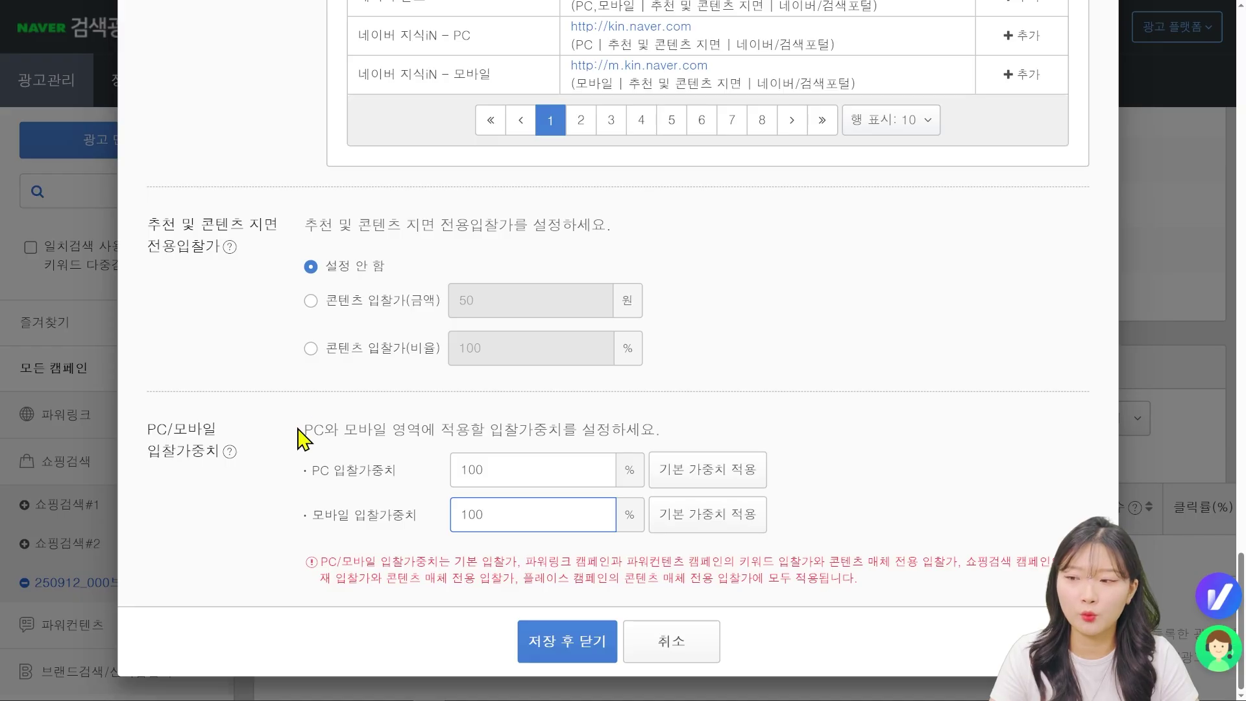
pyautogui.scroll(10, 300, 389)
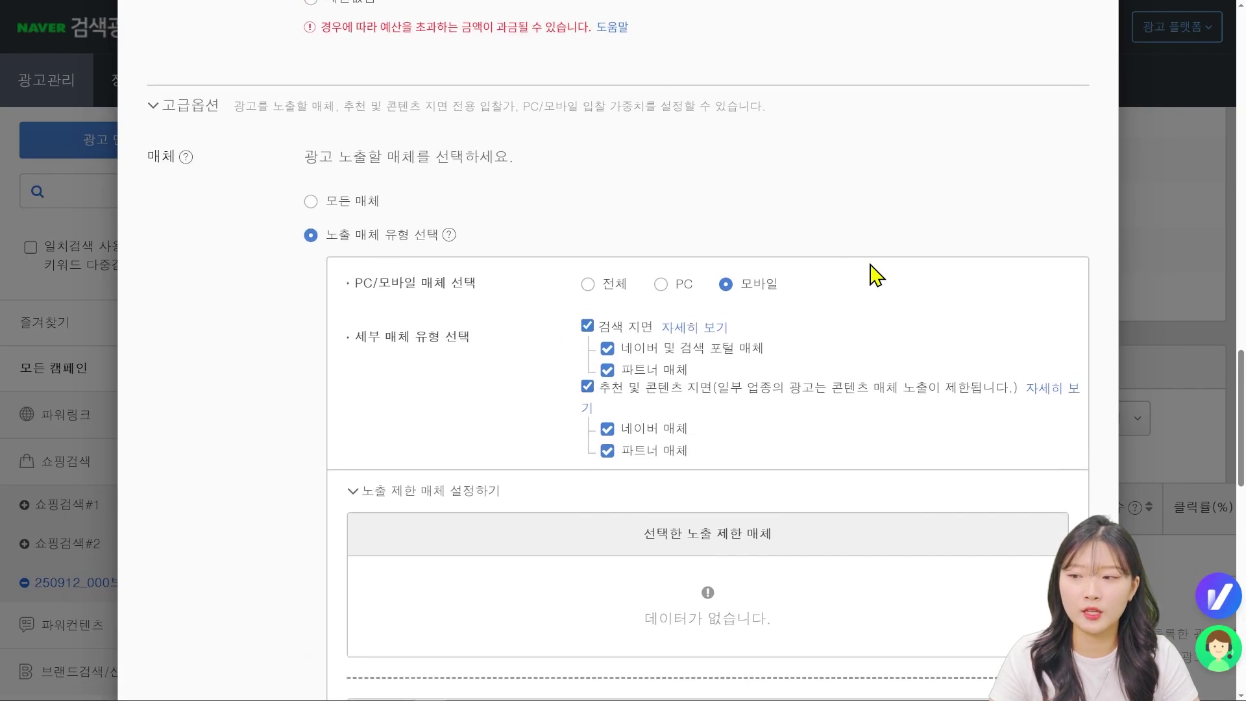
pyautogui.scroll(4, 847, 347)
pyautogui.scroll(-15, 837, 389)
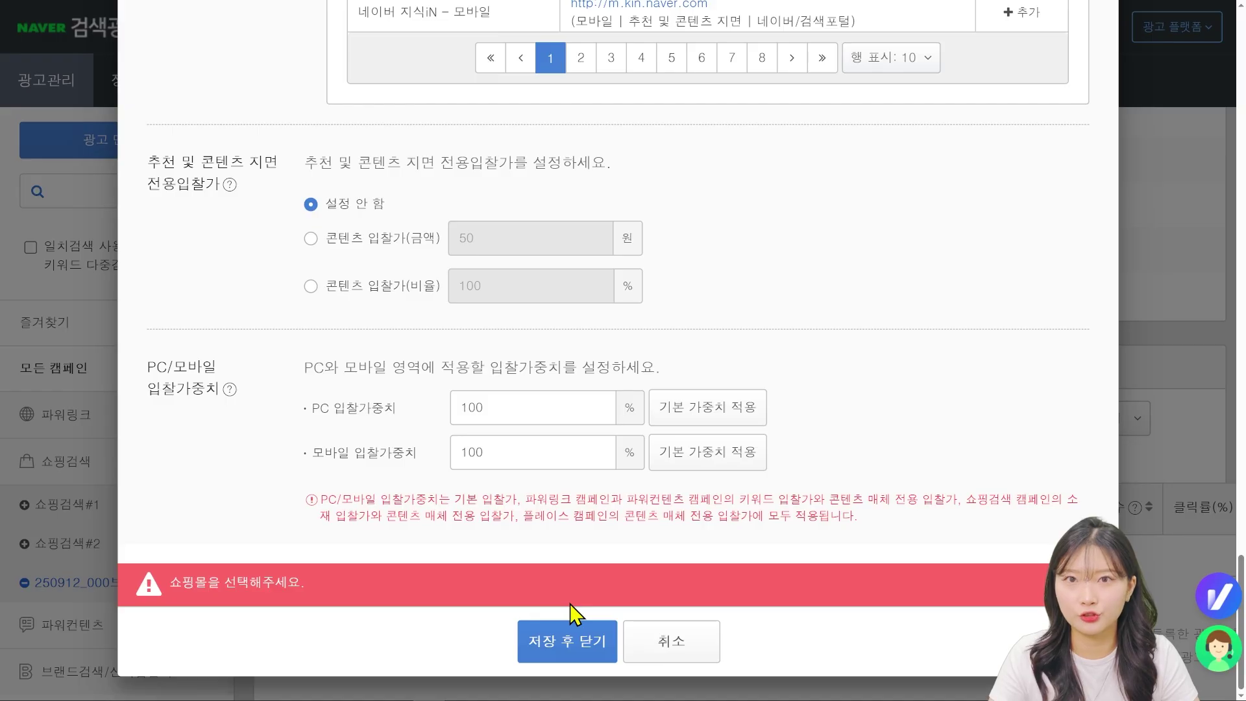
pyautogui.click(673, 657)
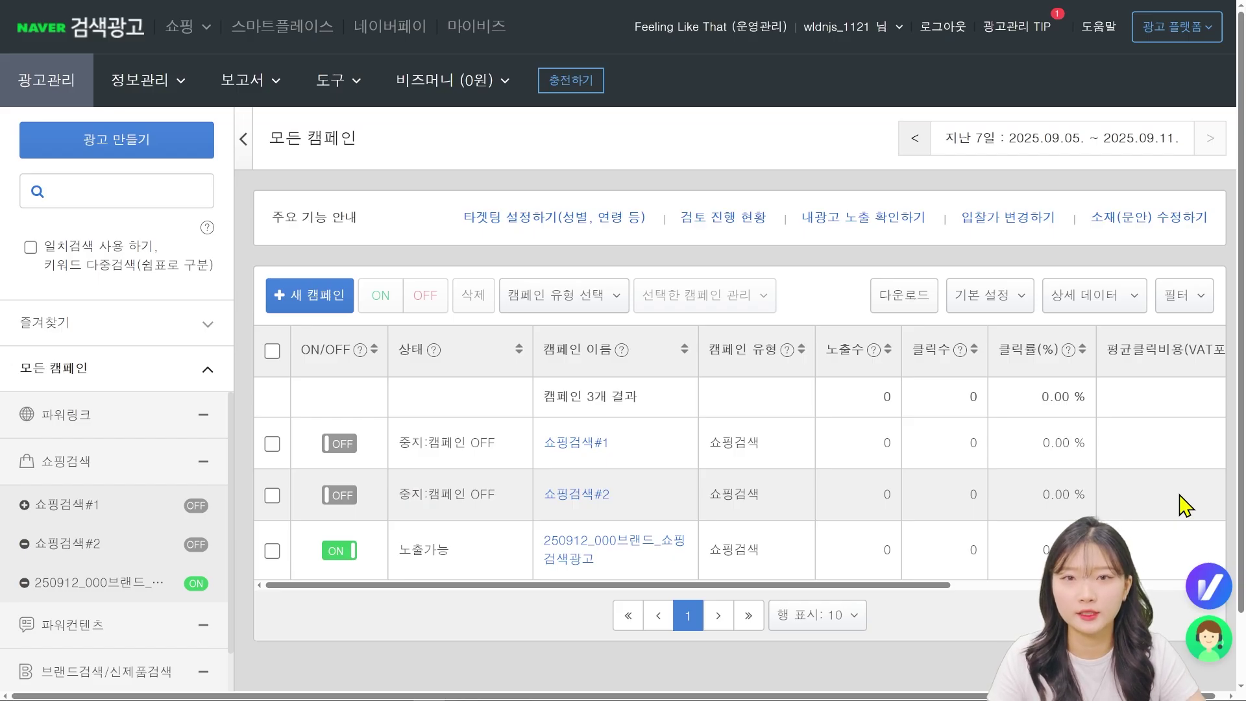
pyautogui.moveTo(675, 499)
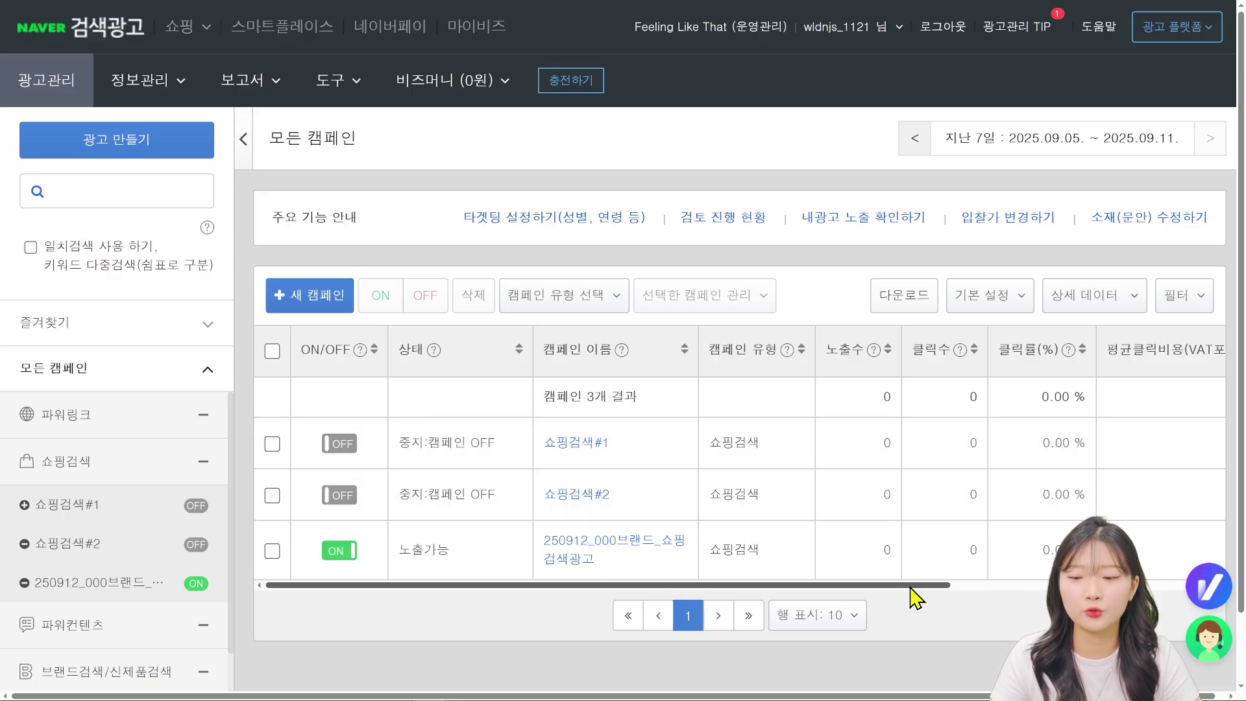
pyautogui.moveTo(910, 587); pyautogui.dragTo(488, 591)
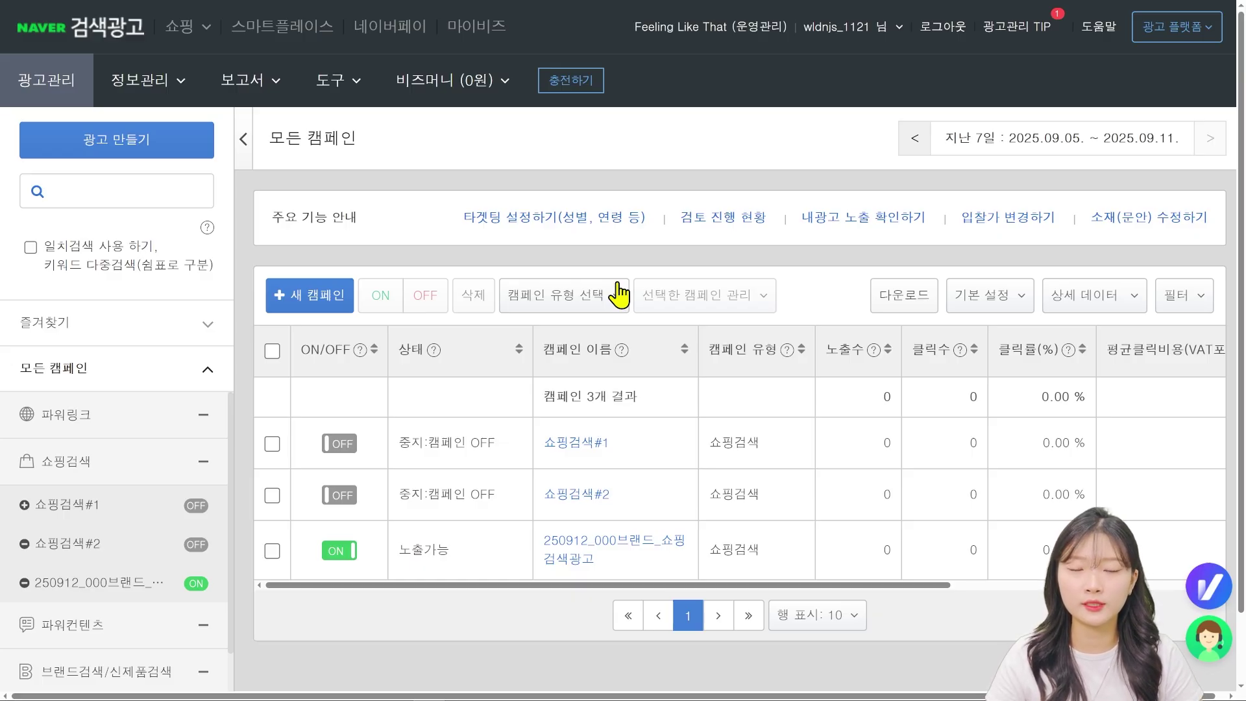
# Step: Open the 키워드 도구 page with its 연관키워드 조회 기준 form
pyautogui.click(332, 80)
pyautogui.click(374, 273)
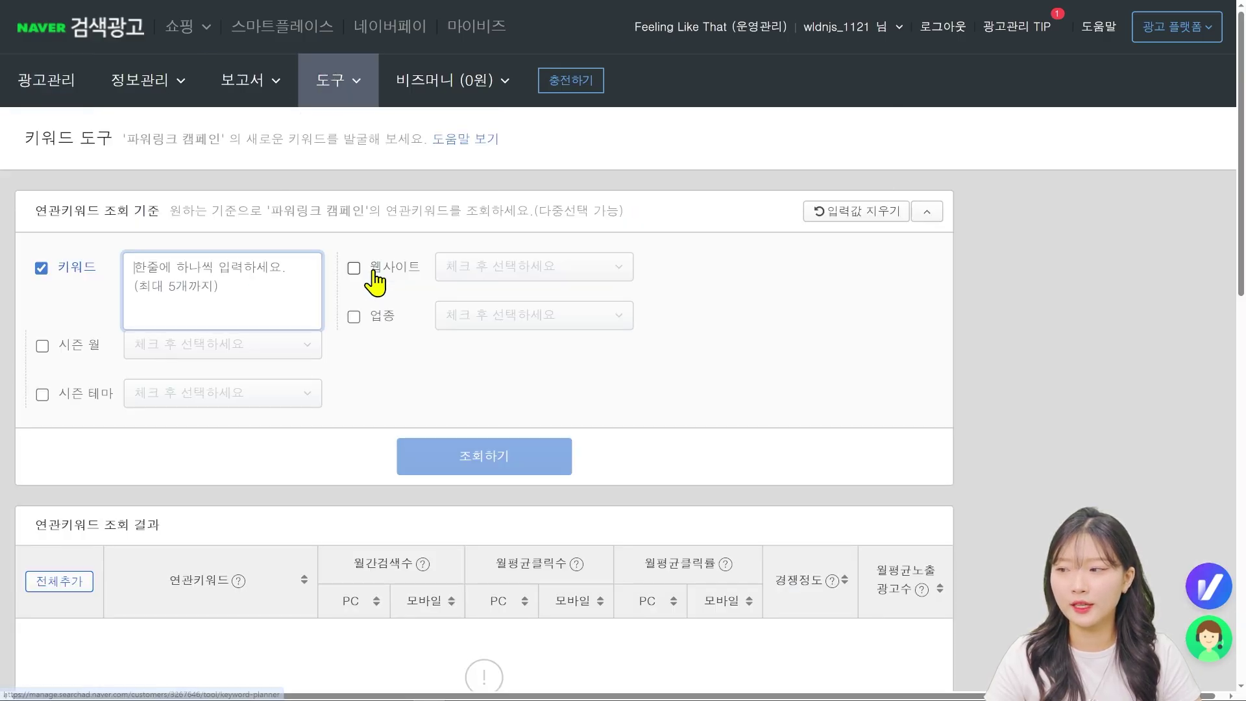
pyautogui.scroll(-3, 376, 278)
pyautogui.scroll(2, 376, 278)
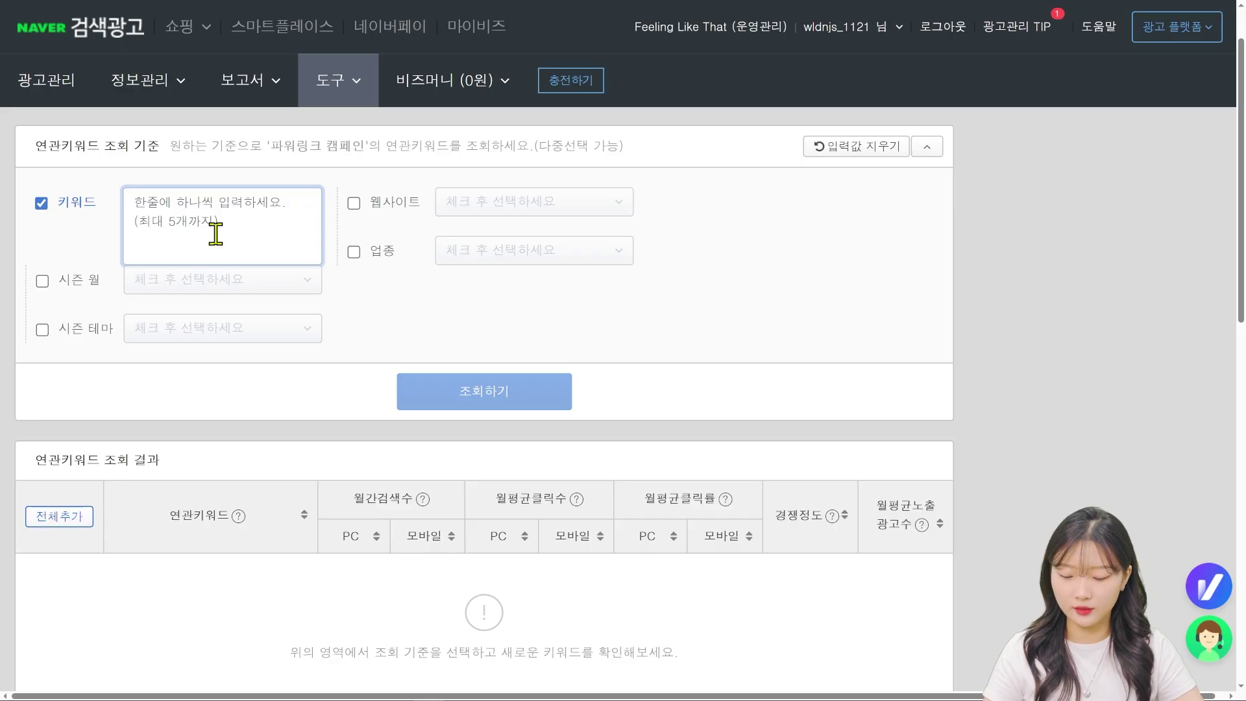
# Step: Look up related keywords for 화장품, 스킨케어 and 앰플, entering each keyword on its own line
pyautogui.write('화장품')
pyautogui.press('Return')
pyautogui.write('스킨케어')
pyautogui.press('Return')
pyautogui.write('앰플')
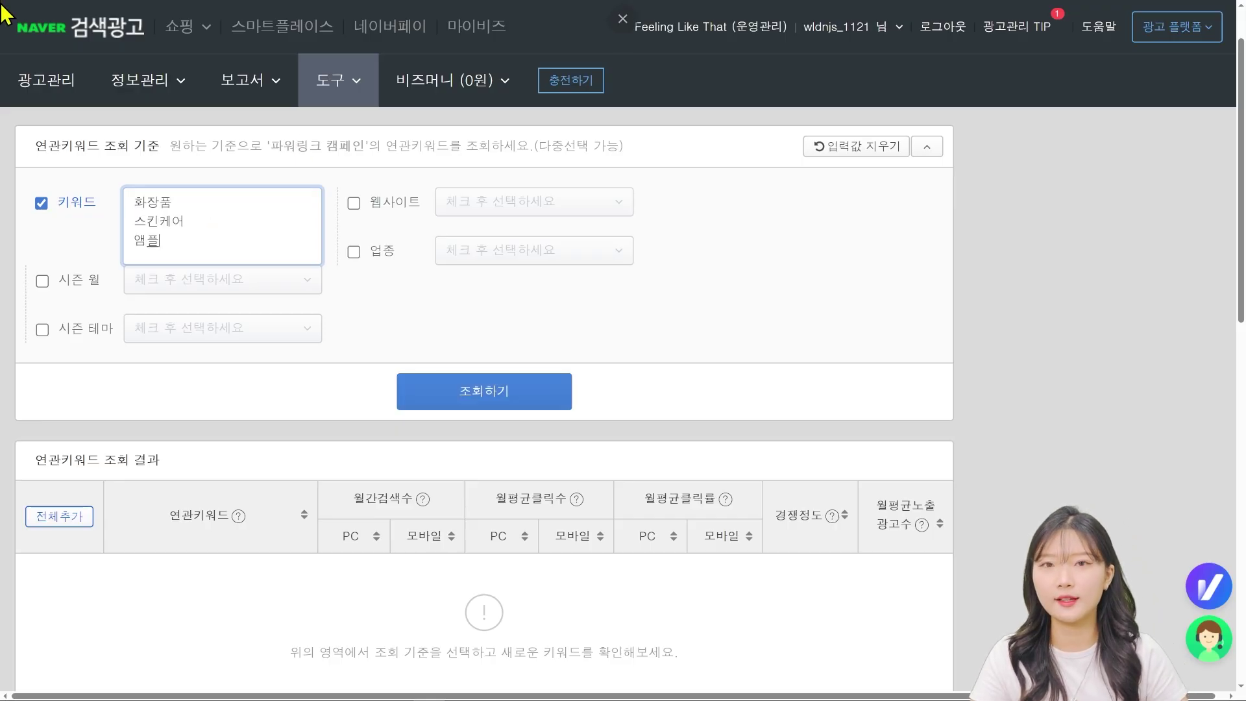
pyautogui.click(529, 393)
# Step: Examine the related keyword results for 앰플, 화장품 and 스킨케어, comparing them with the entered keywords and checking the 경쟁정도 column
pyautogui.doubleClick(127, 392)
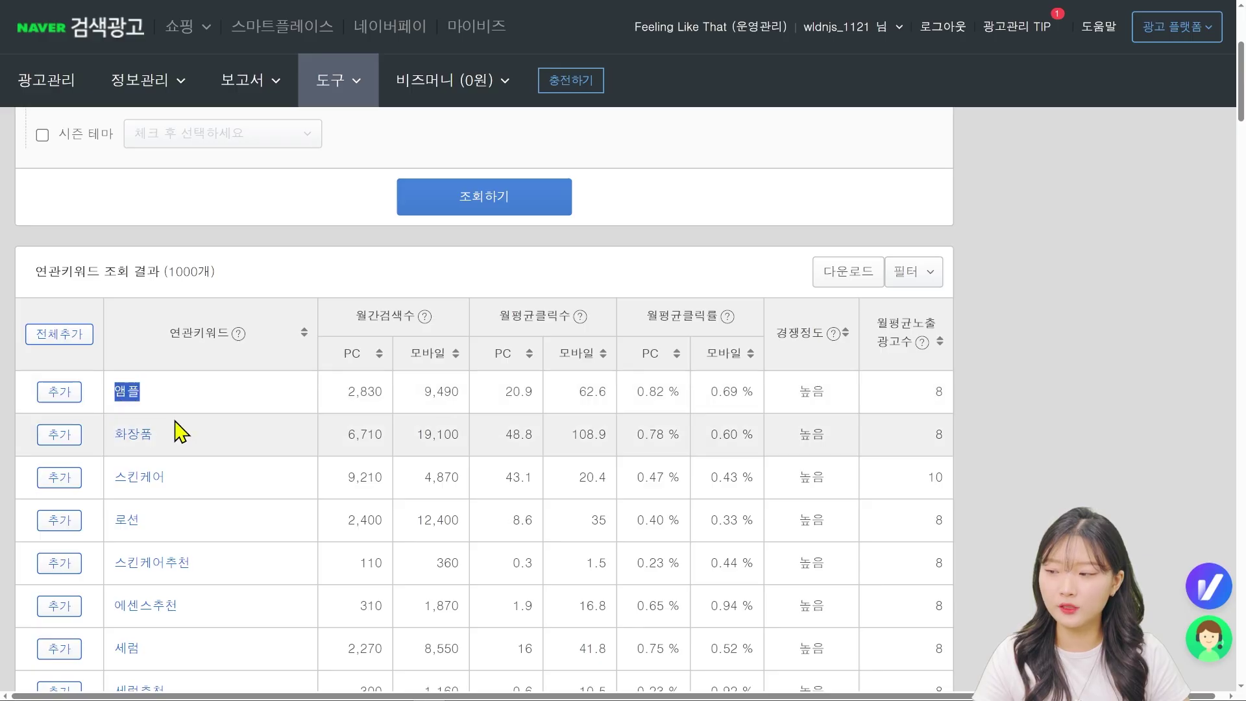
pyautogui.doubleClick(130, 434)
pyautogui.doubleClick(139, 477)
pyautogui.scroll(4, 213, 281)
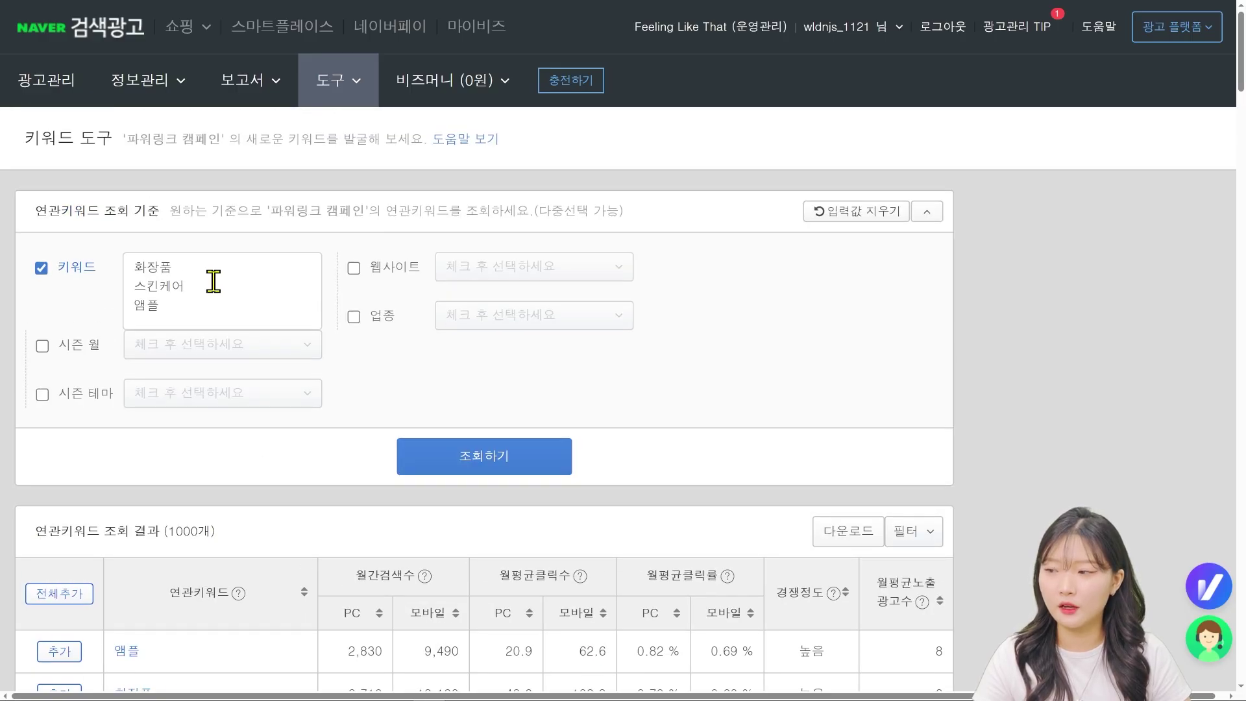
pyautogui.scroll(-5, 202, 282)
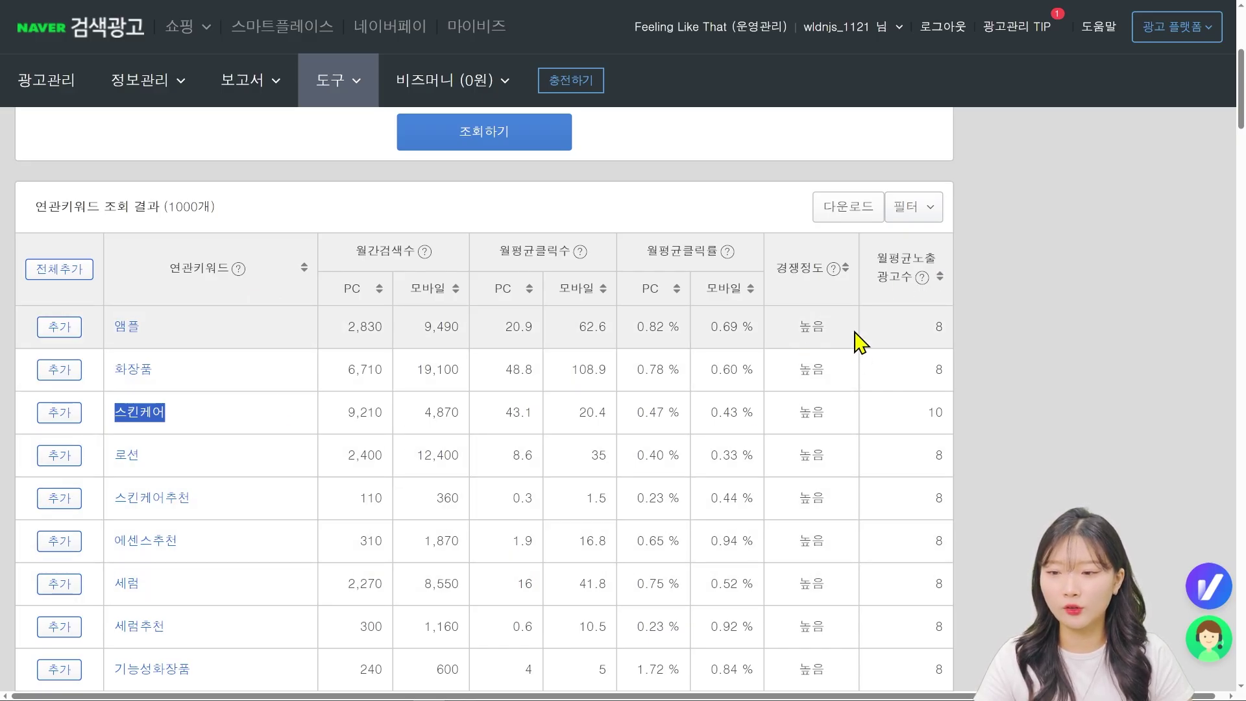
pyautogui.moveTo(847, 332); pyautogui.dragTo(802, 327)
pyautogui.moveTo(113, 327); pyautogui.dragTo(182, 332)
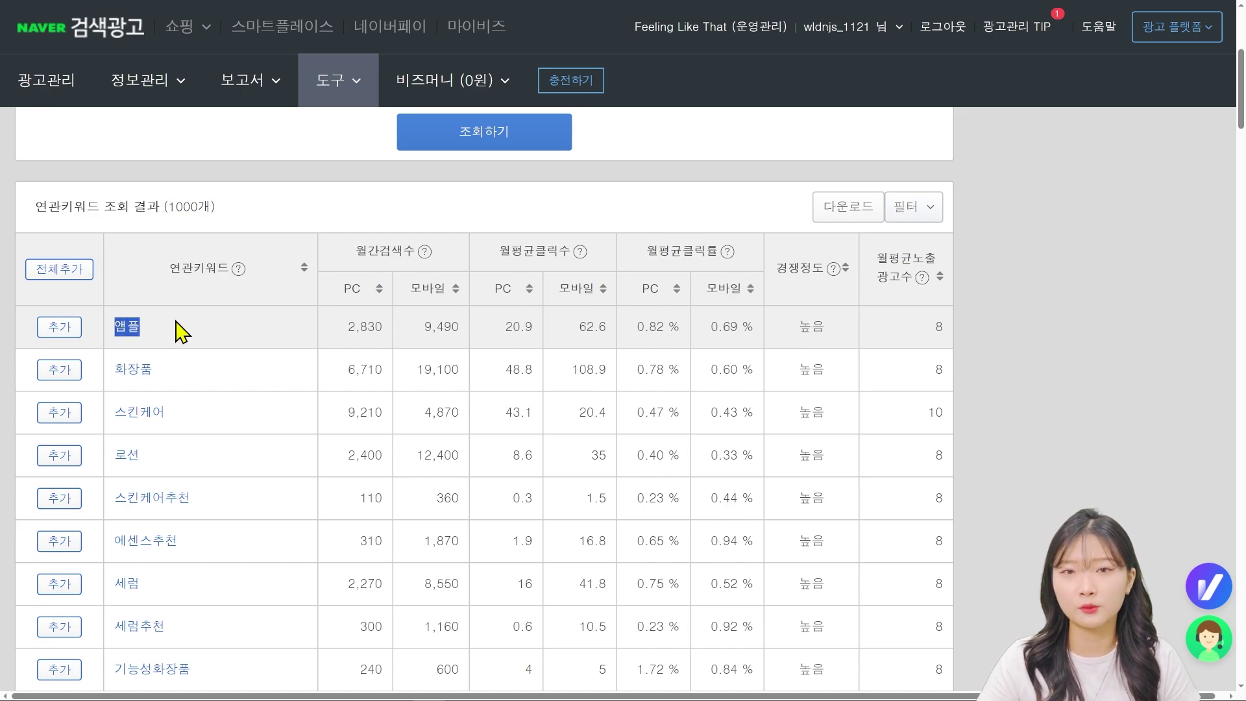
pyautogui.scroll(3, 109, 539)
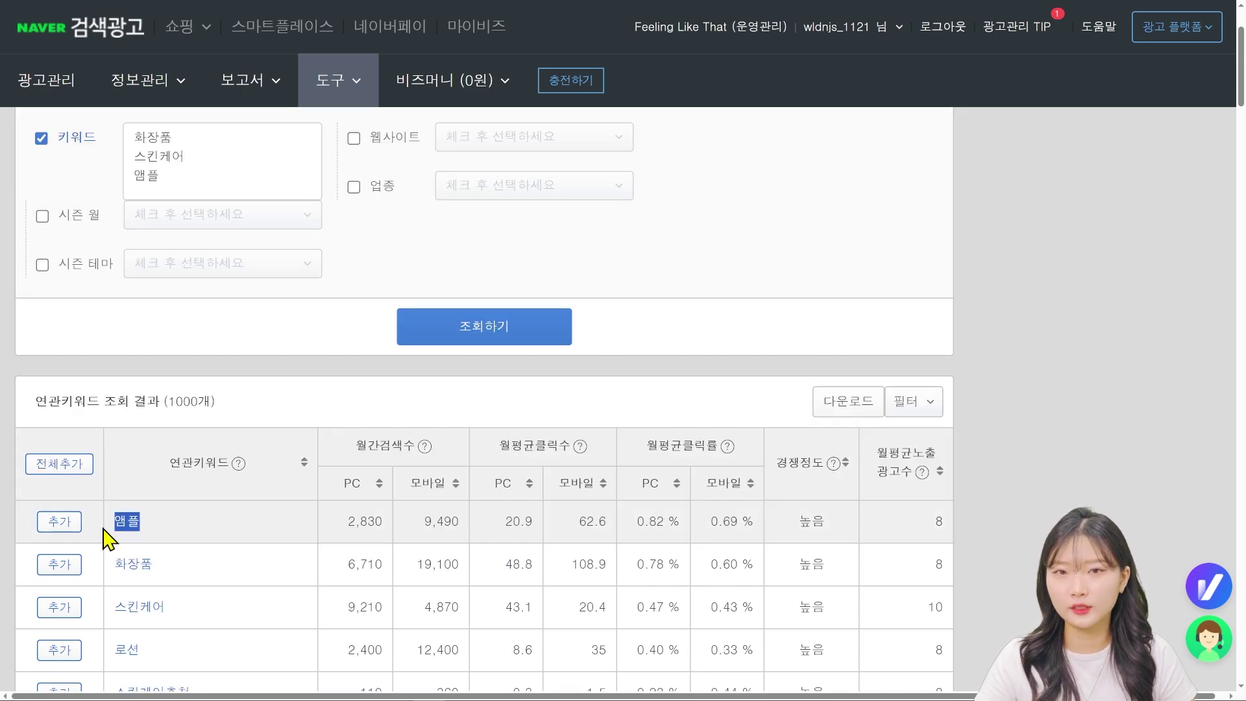